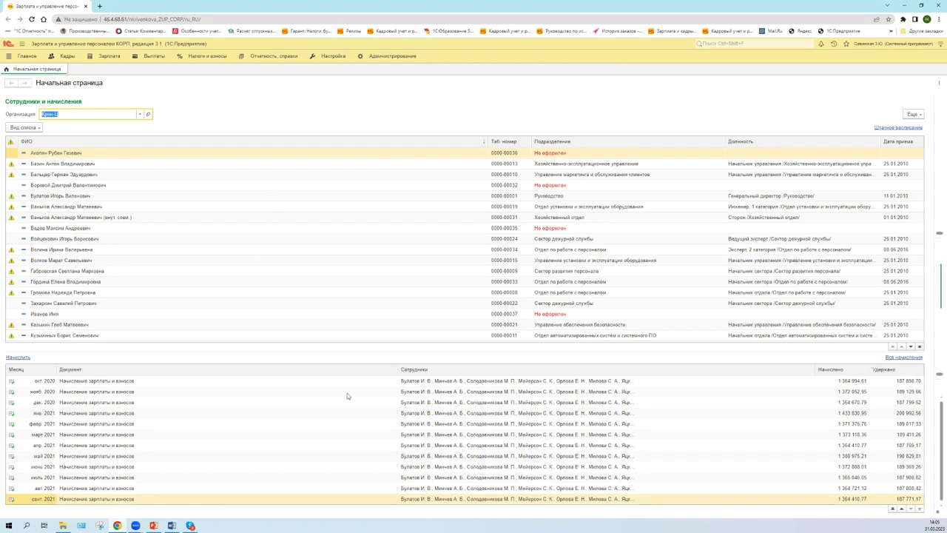
left_click(153, 525)
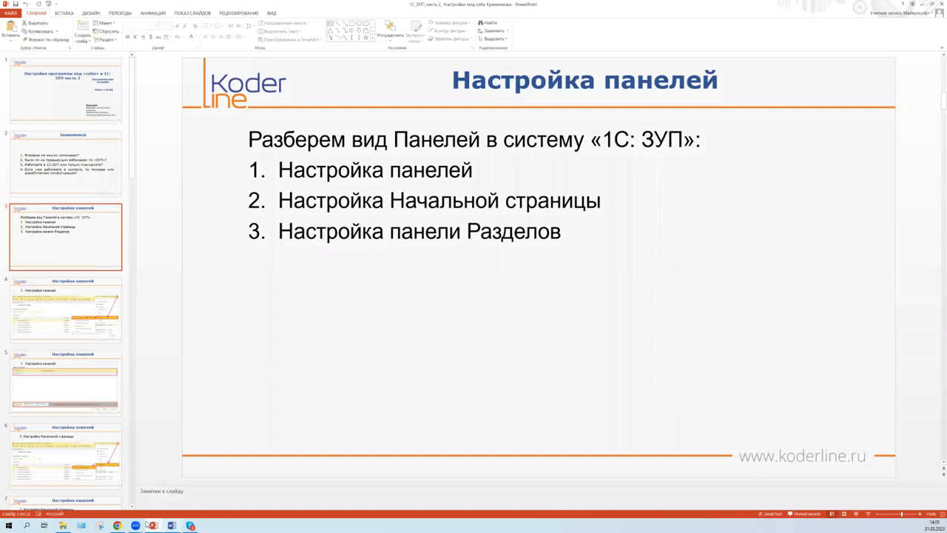
mouse_move(129, 523)
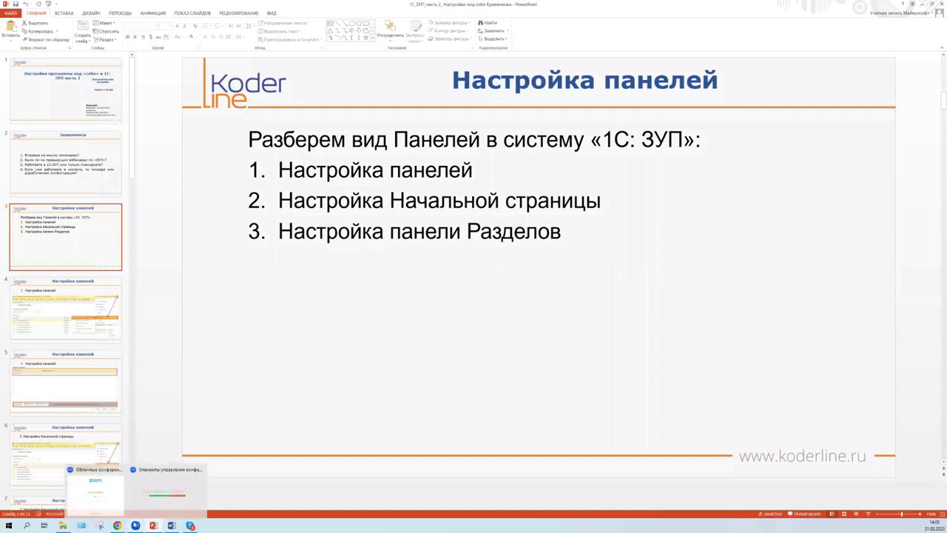
left_click(117, 525)
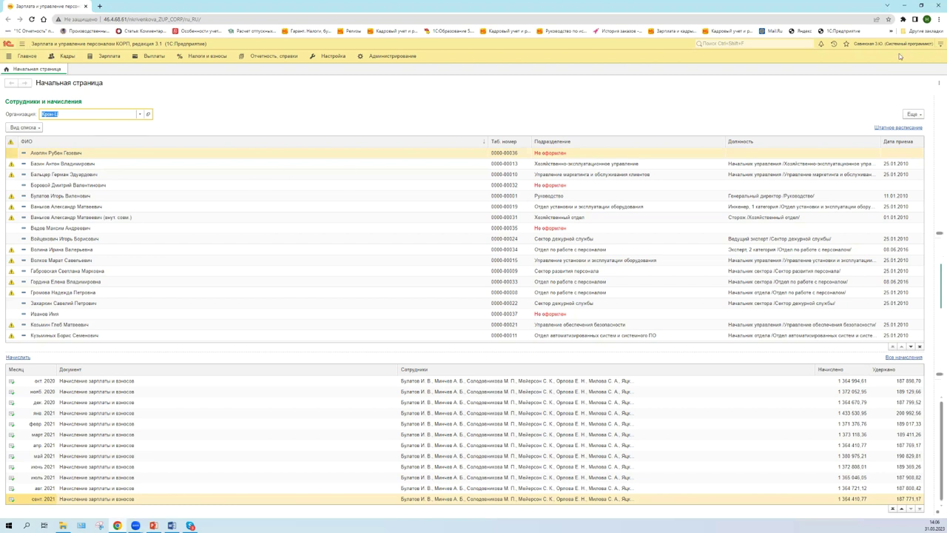
left_click(939, 45)
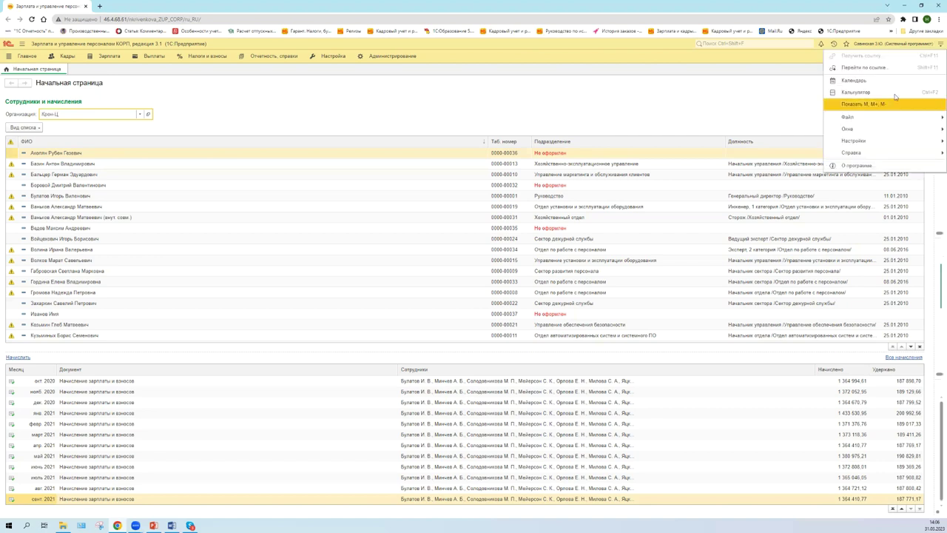
mouse_move(872, 142)
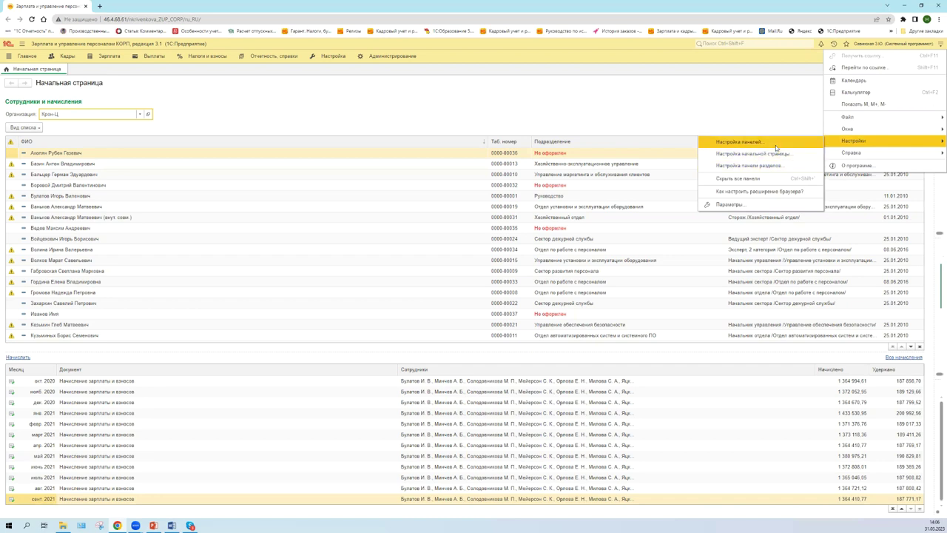
left_click(938, 45)
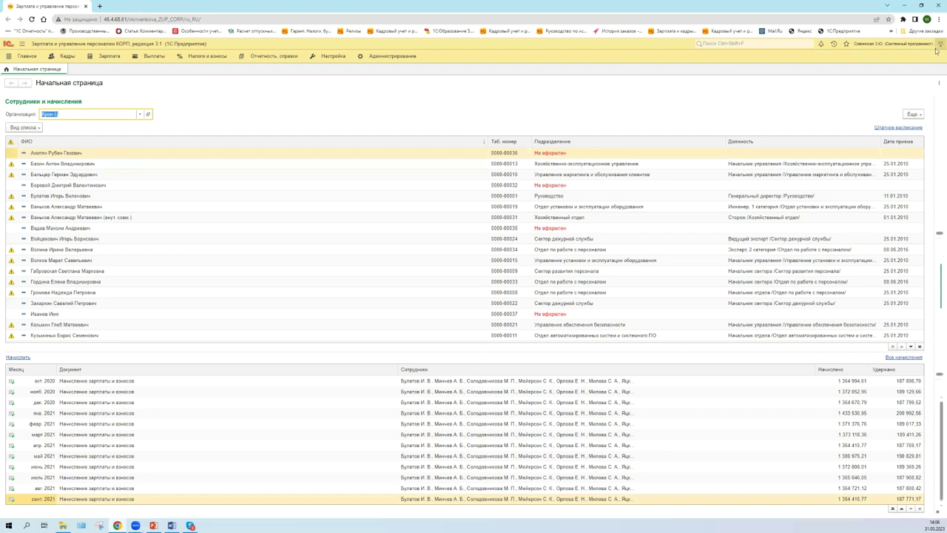
Step: In the panel editor, remove «Панель открытых» from the interface layout and save the layout
left_click(937, 49)
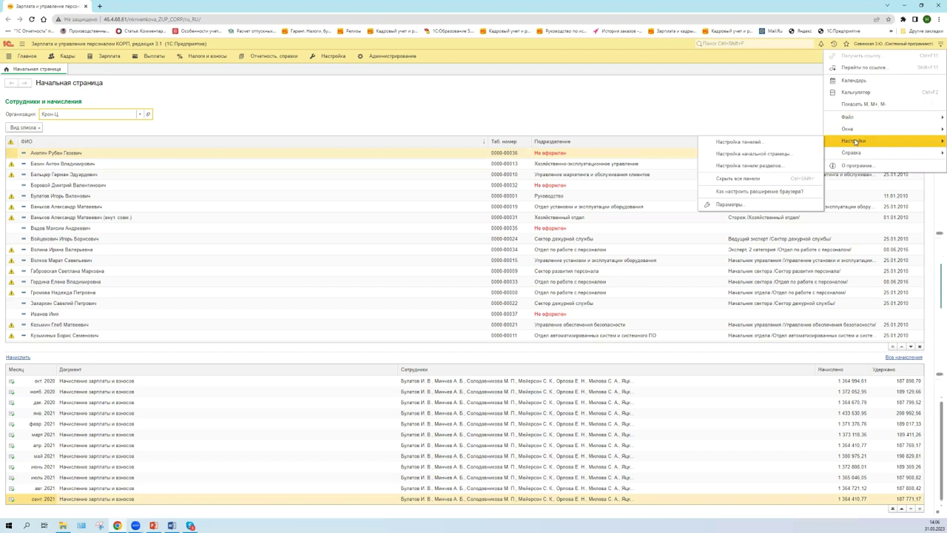
left_click(798, 144)
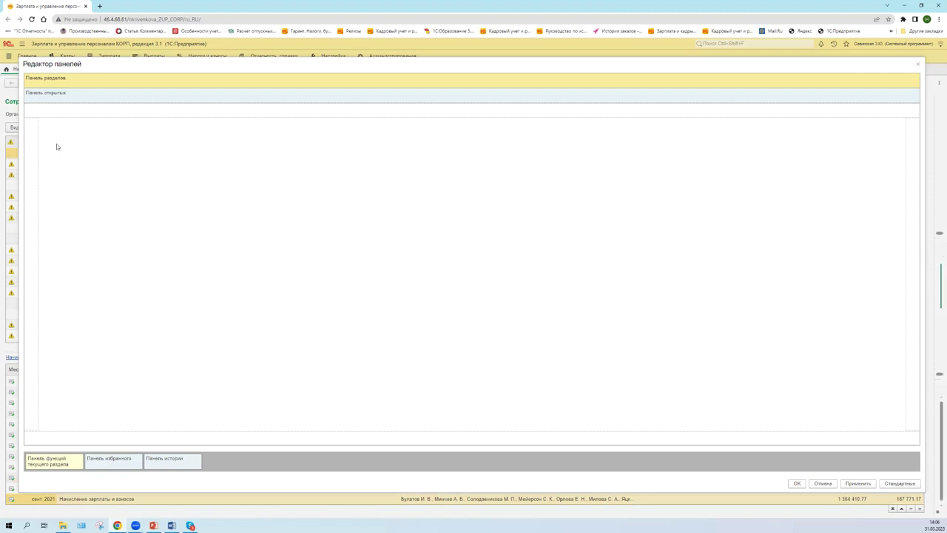
left_click_drag(74, 95, 215, 460)
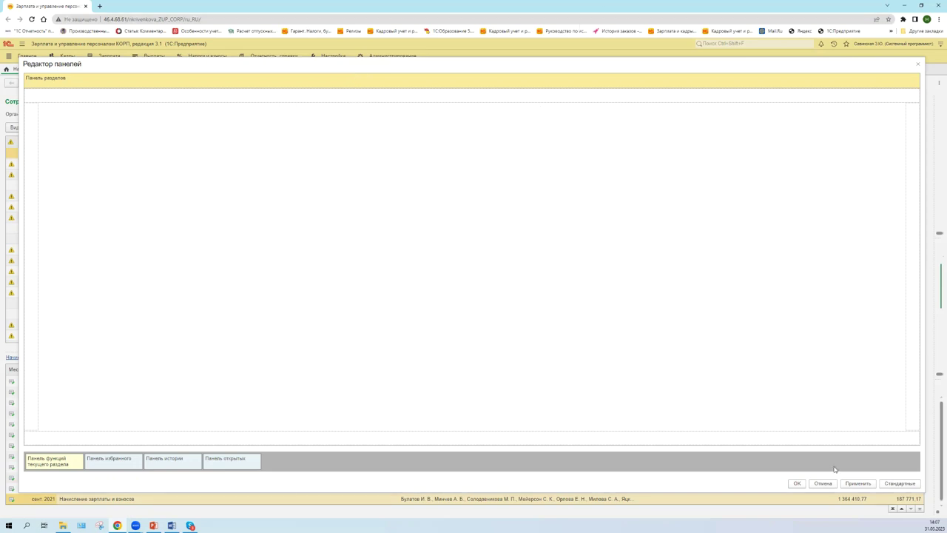
left_click(798, 483)
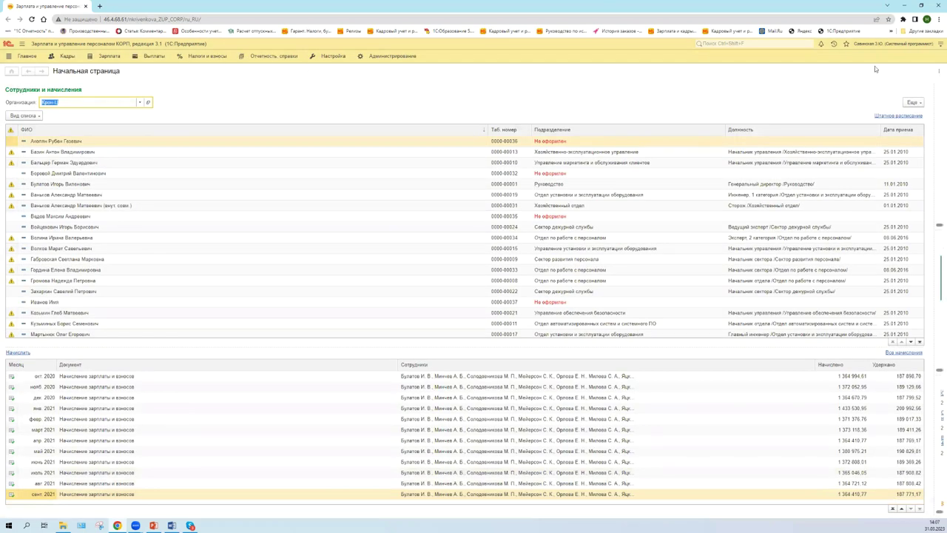
Step: In the panel editor, move «Панель разделов» to the left edge of the interface layout and save it
left_click(939, 44)
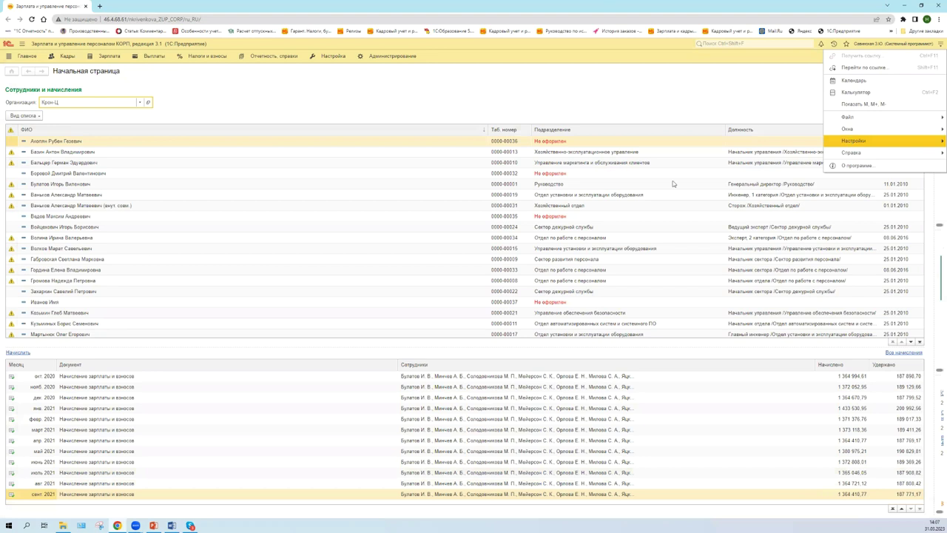
mouse_move(855, 141)
left_click(755, 143)
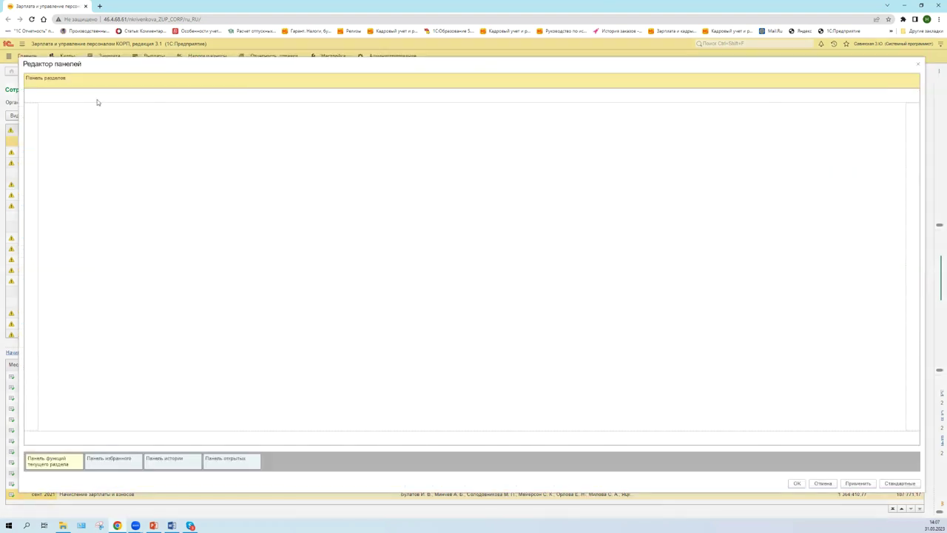
left_click_drag(106, 79, 31, 150)
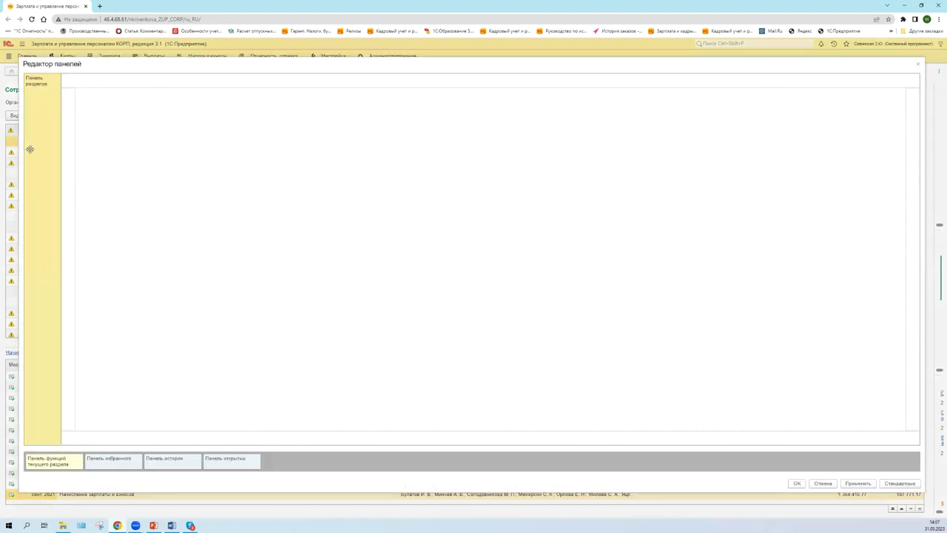
left_click(797, 484)
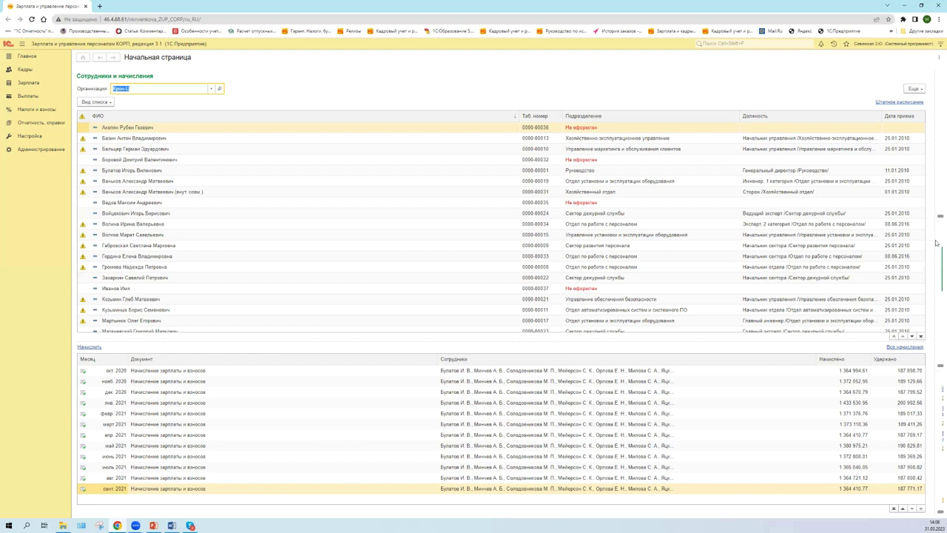
Step: In the panel editor, move «Панель разделов» back to the upper edge of the layout and apply the change
left_click(938, 45)
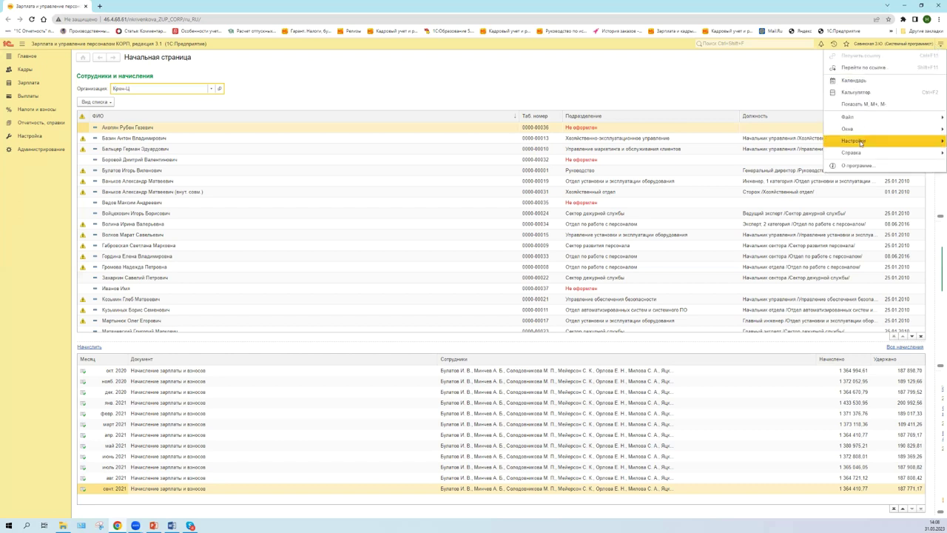
mouse_move(860, 141)
left_click(794, 143)
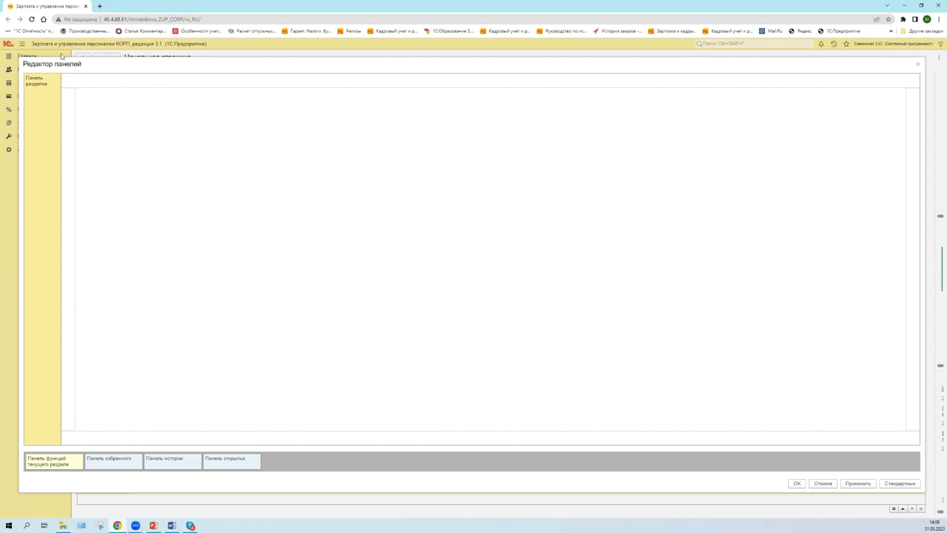
left_click_drag(41, 106, 95, 83)
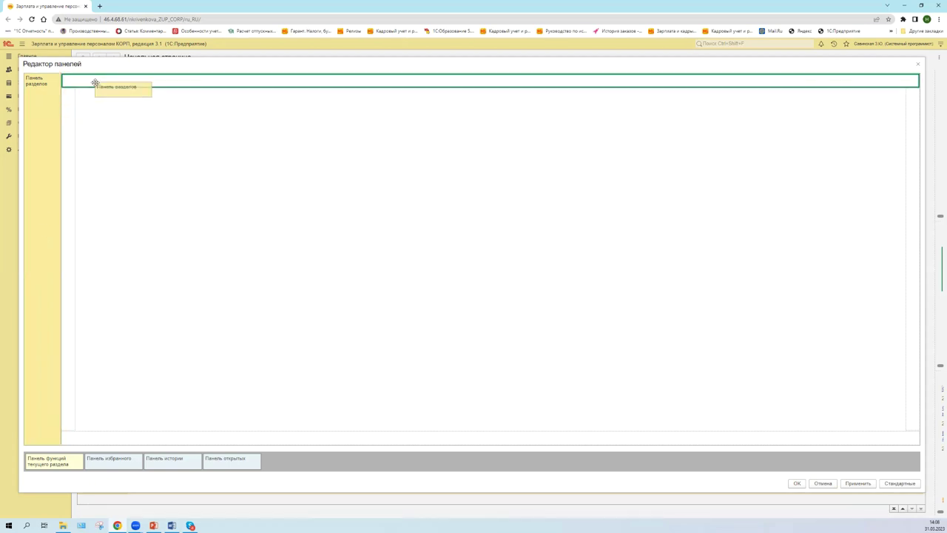
left_click_drag(94, 82, 95, 81)
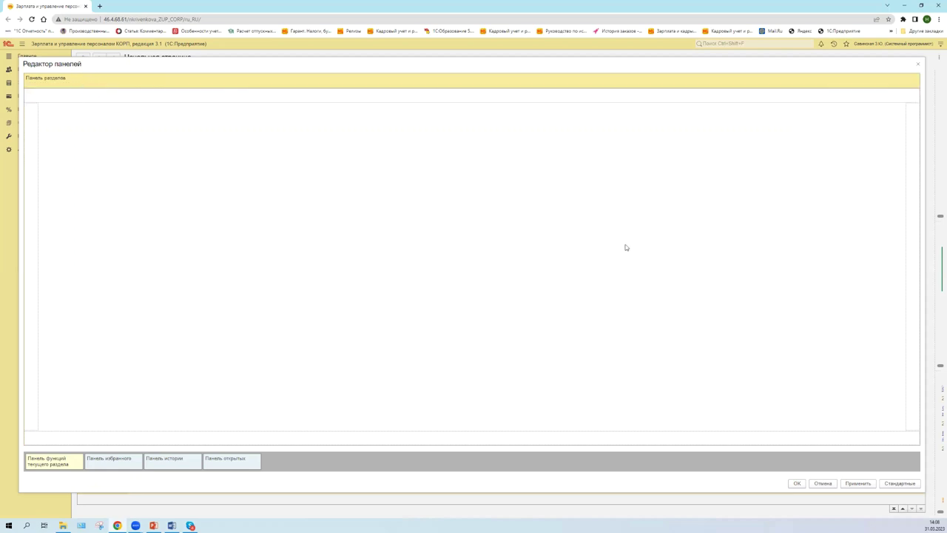
left_click(855, 484)
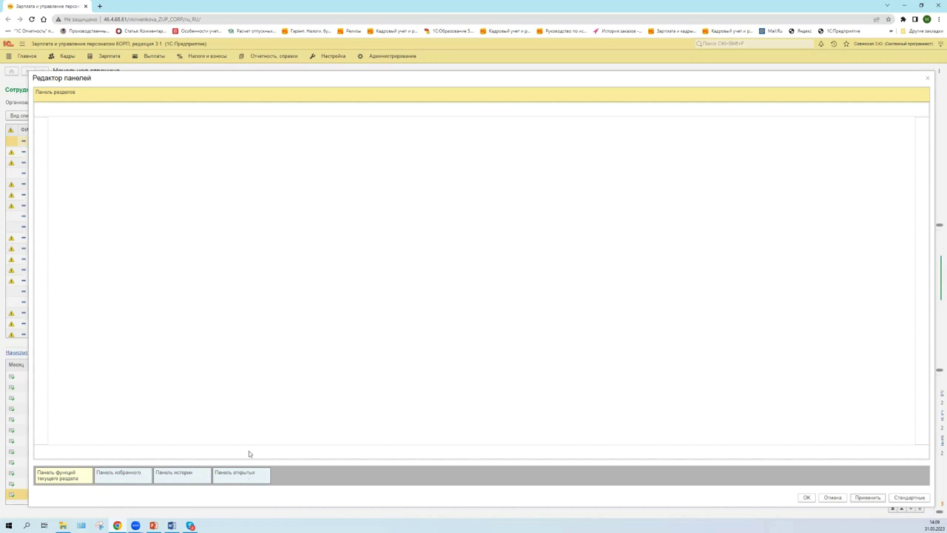
Step: Add «Панель открытых» below the section panel and «Панель избранного» along the left edge, apply the layout and close the editor
left_click_drag(235, 476, 193, 107)
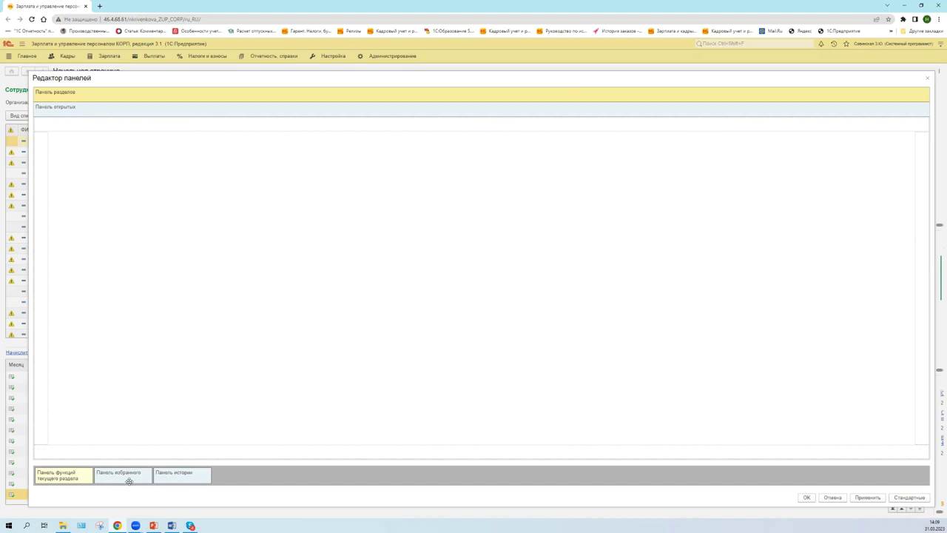
left_click_drag(128, 479, 40, 202)
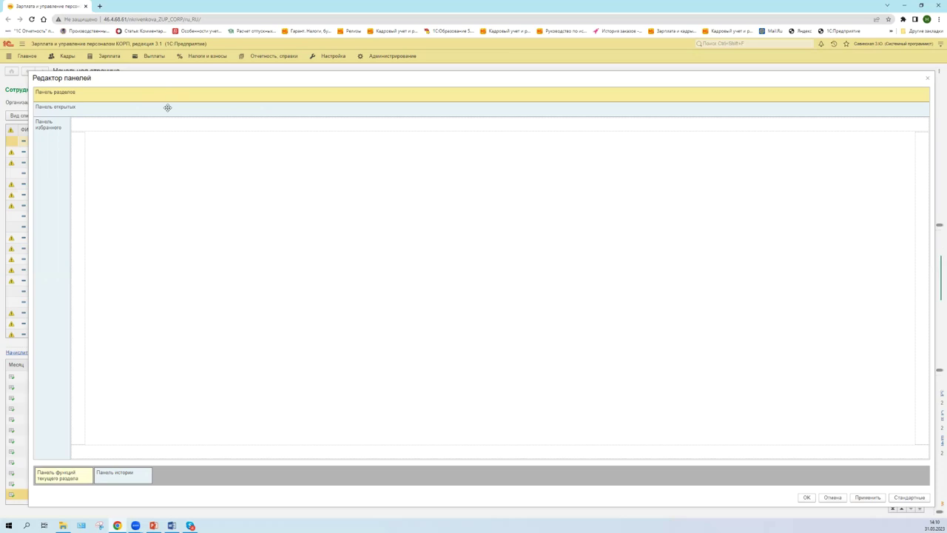
left_click(874, 498)
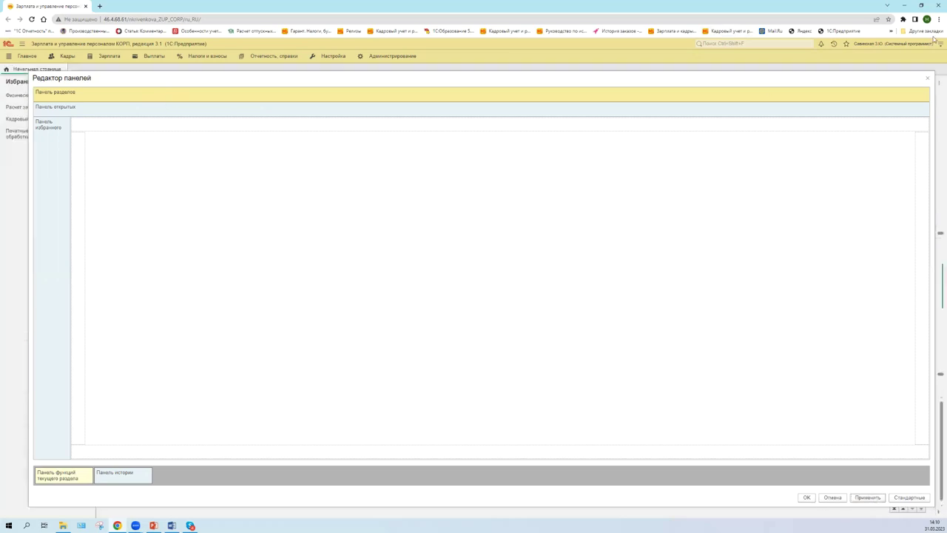
left_click(927, 78)
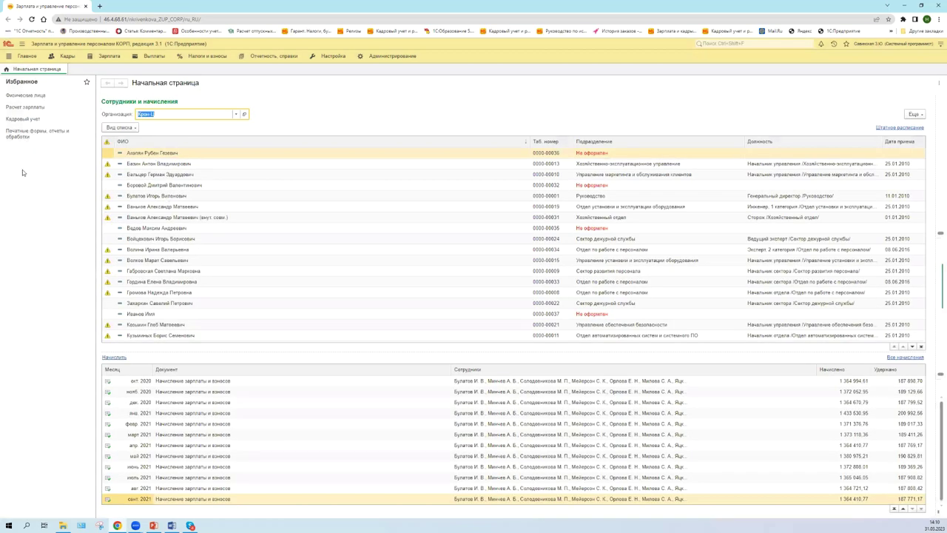
left_click(74, 58)
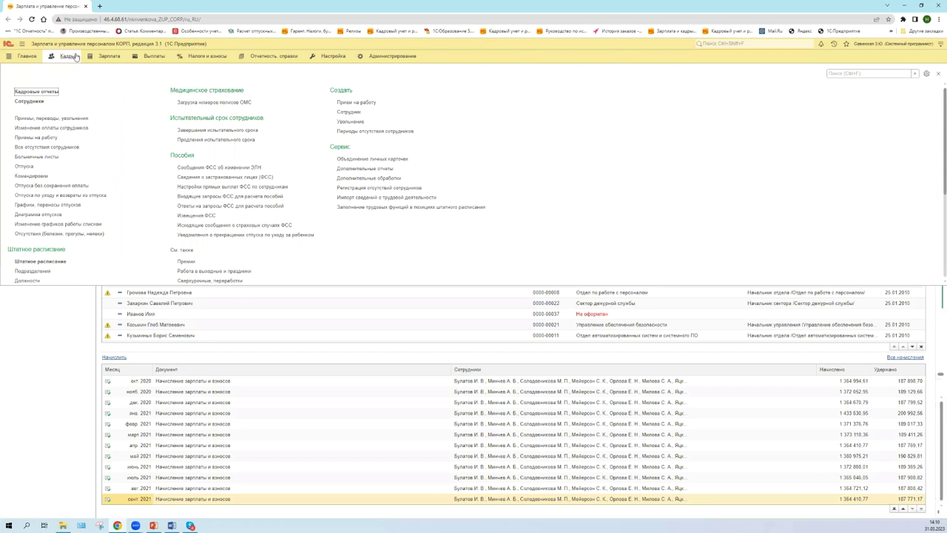
scroll(197, 189, "down", 5)
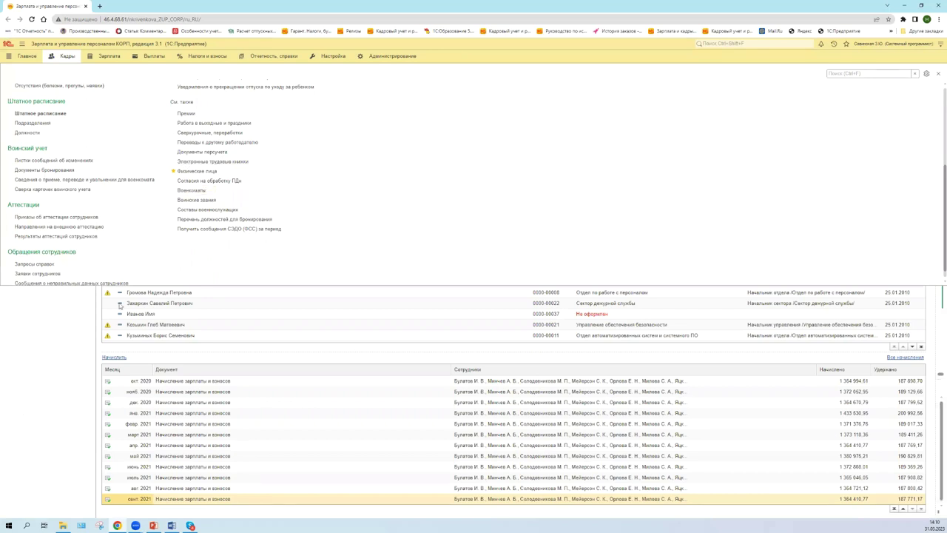
left_click(261, 315)
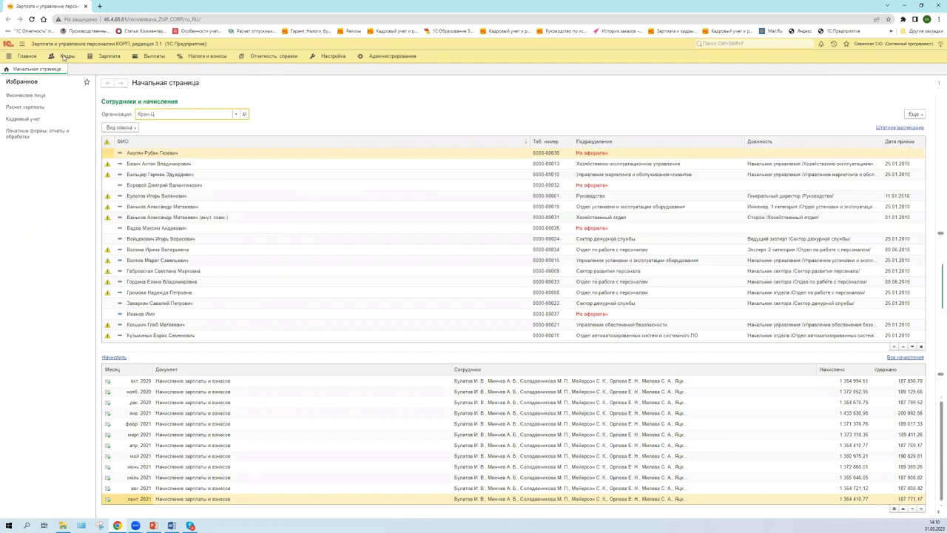
Step: Add the «Отпуска» command from the «Зарплата» section to the favourites
left_click(116, 59)
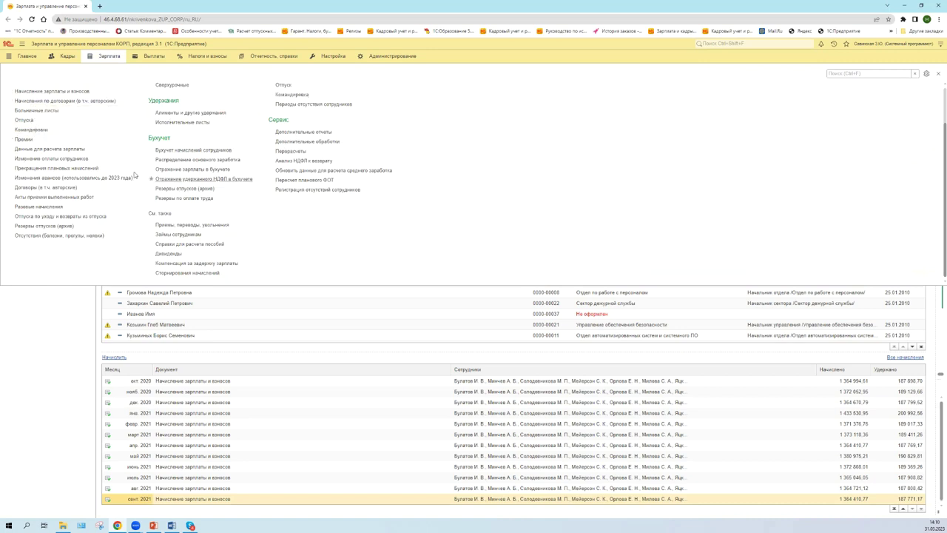
left_click(10, 120)
left_click(10, 121)
scroll(163, 203, "up", 2)
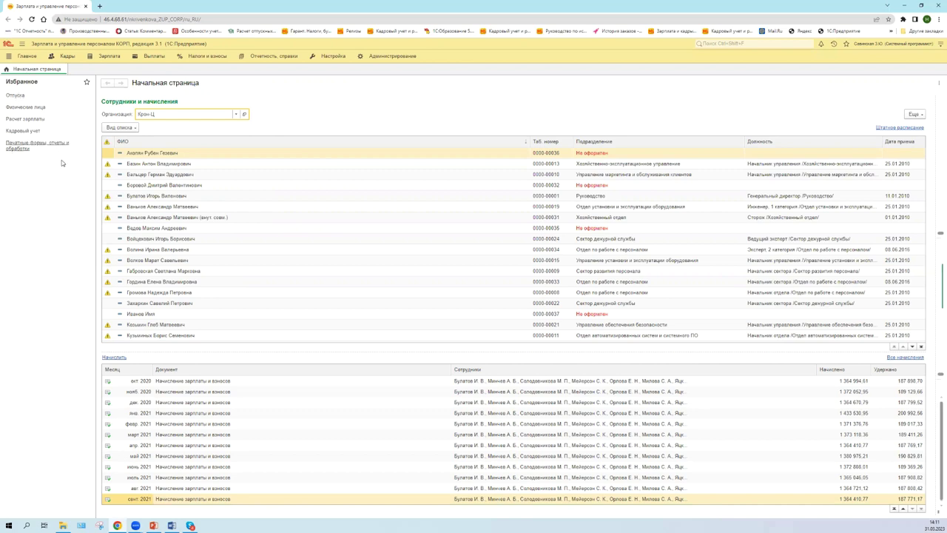
left_click(108, 56)
Step: In the panel editor, remove «Панель избранного» from the interface layout and save the layout
left_click(938, 45)
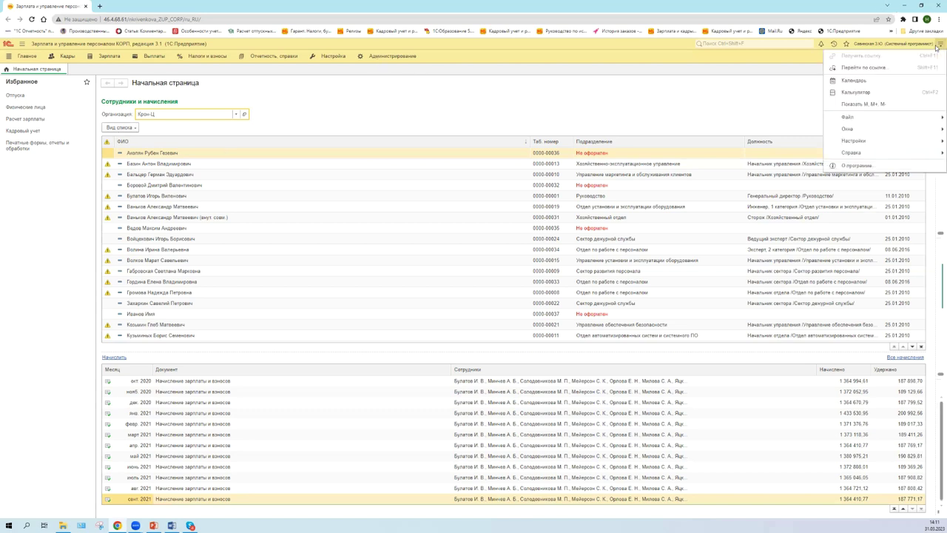
mouse_move(869, 143)
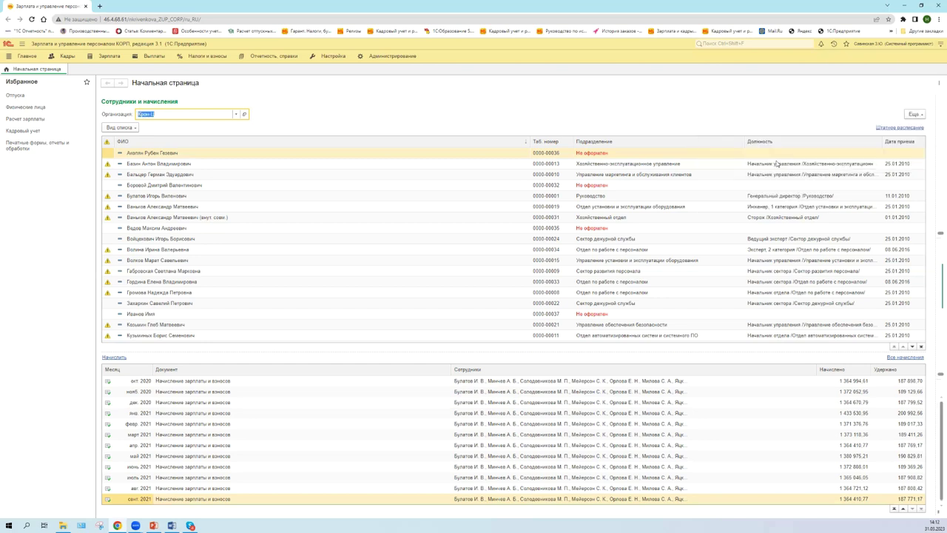
left_click(740, 141)
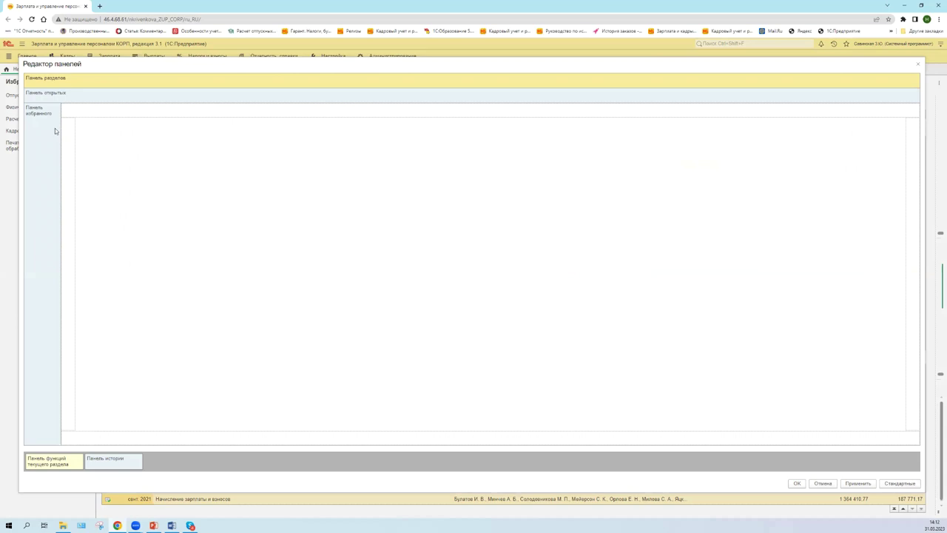
left_click_drag(38, 144, 158, 461)
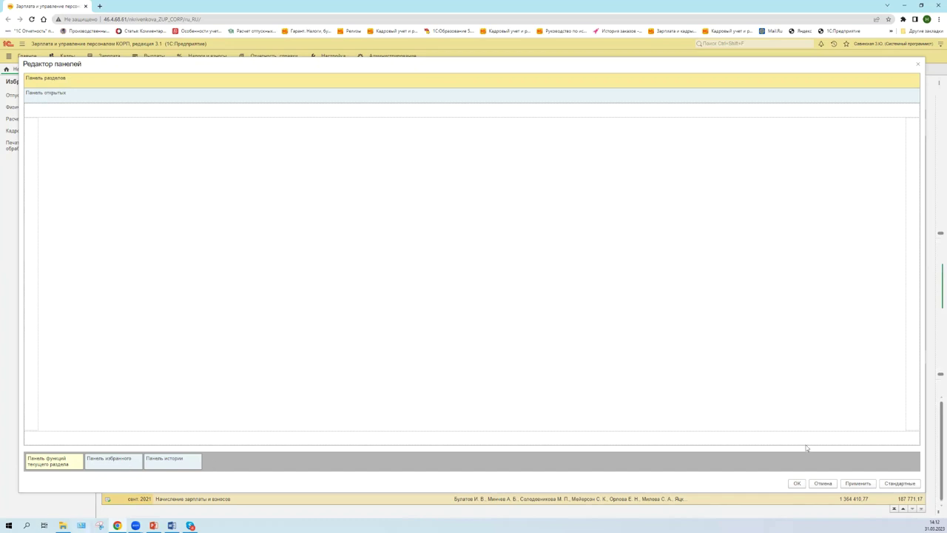
left_click(797, 484)
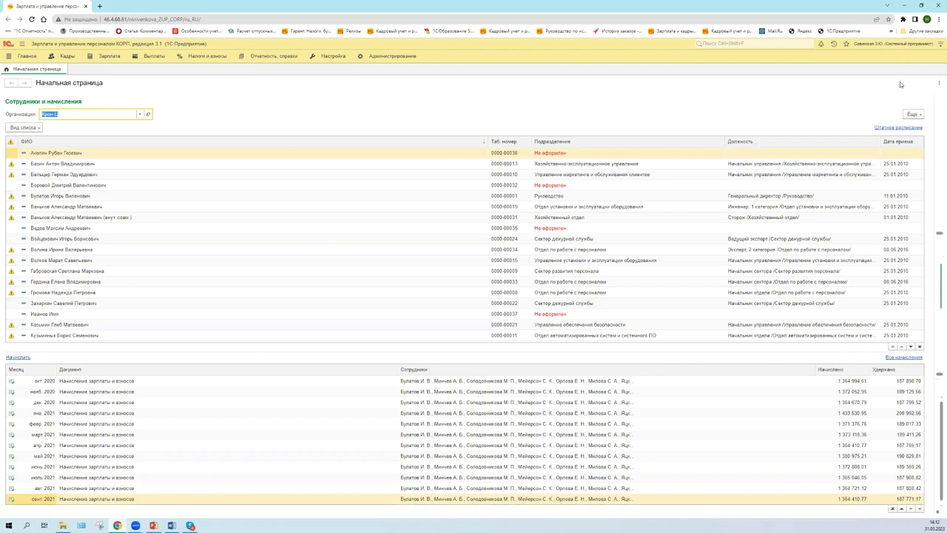
left_click(939, 44)
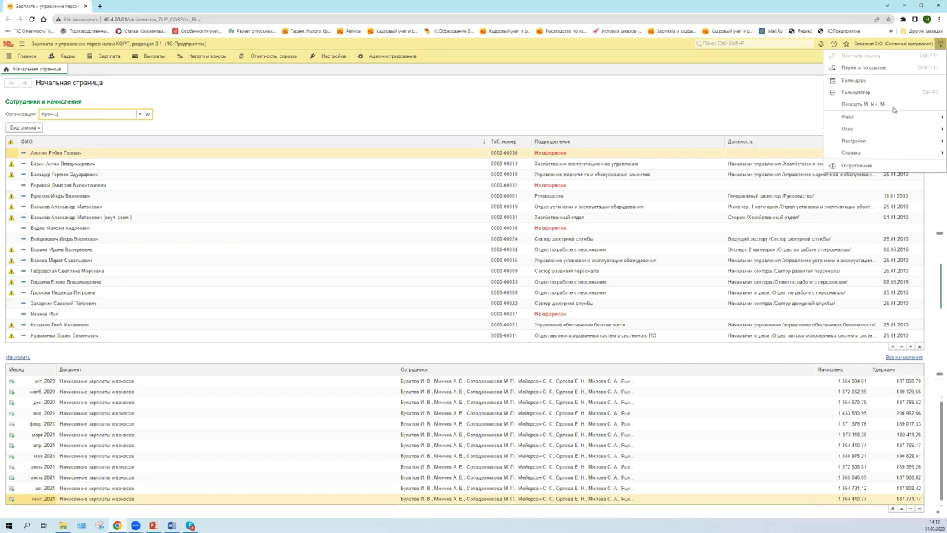
mouse_move(855, 141)
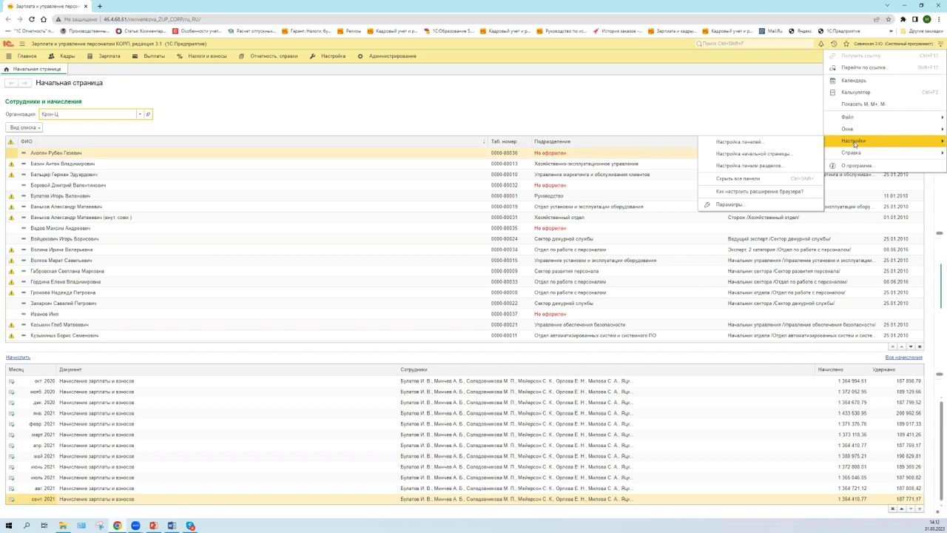
left_click(793, 152)
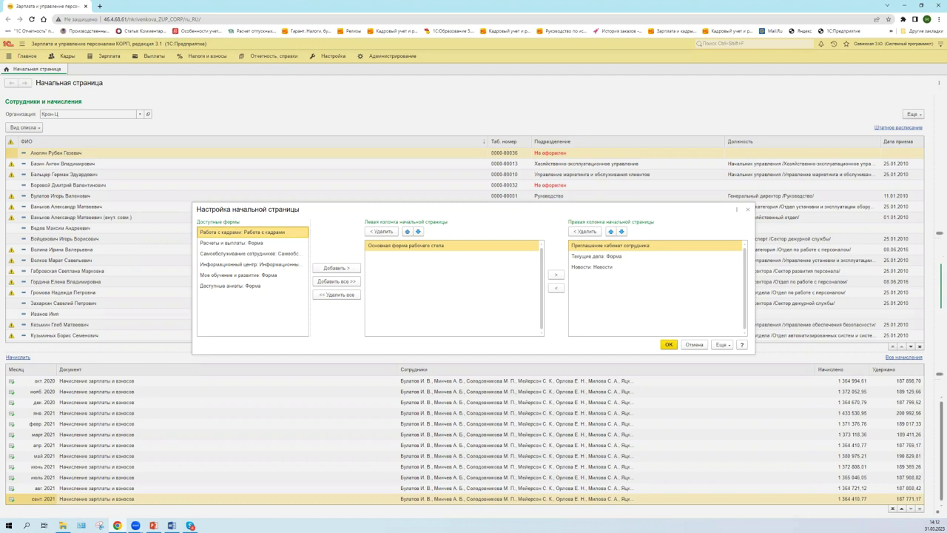
left_click(748, 210)
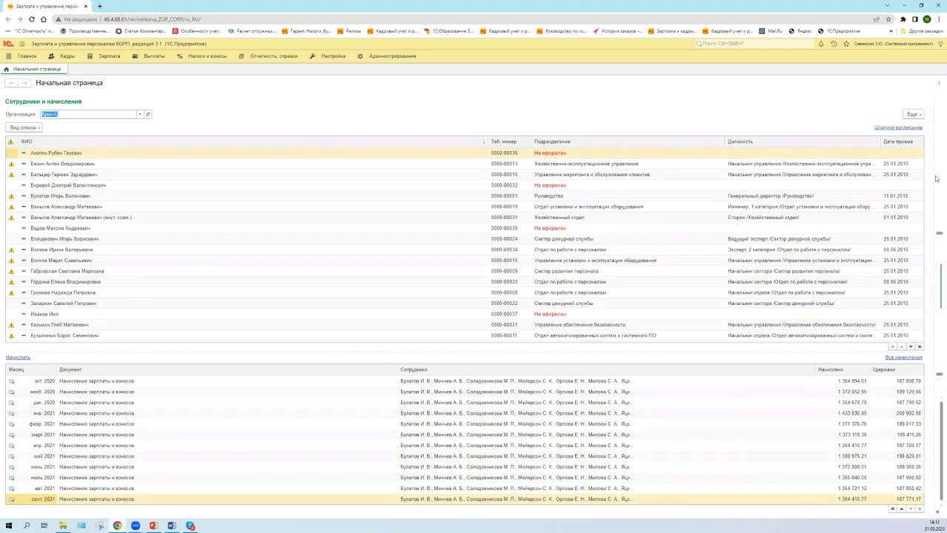
Step: Widen the start page's right column, remove «Приглашение кабинет сотрудника», «Текущие дела» and «Новости» from it in the start page settings, and apply
left_click_drag(934, 174, 784, 175)
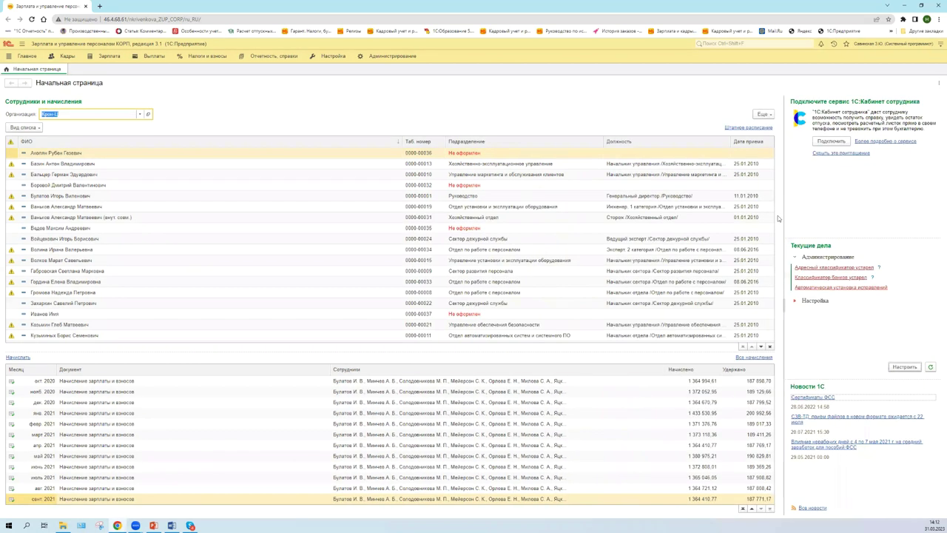
left_click(939, 44)
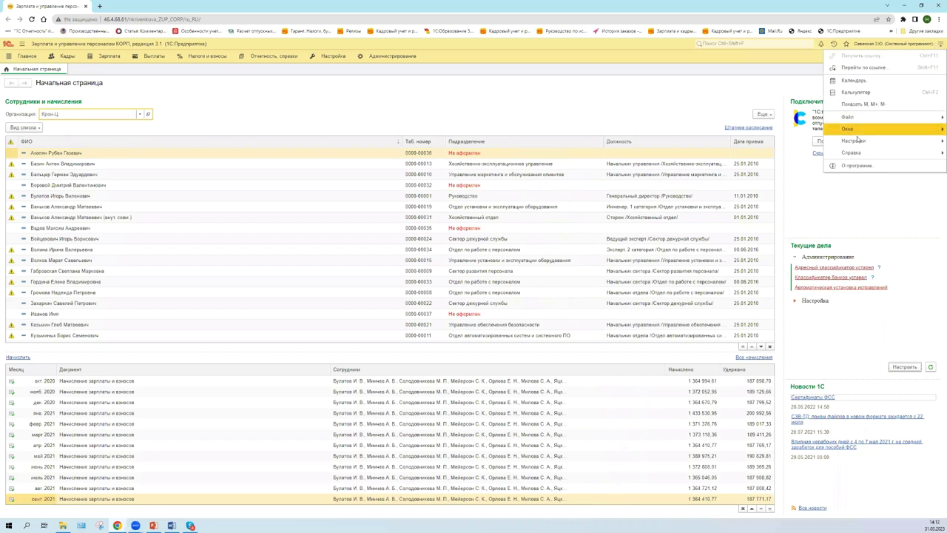
mouse_move(857, 139)
left_click(758, 162)
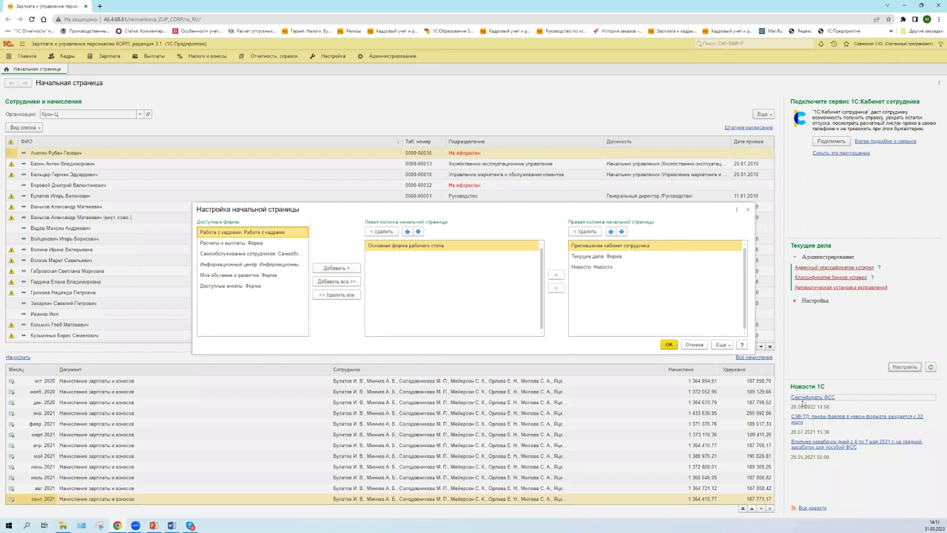
left_click(608, 256)
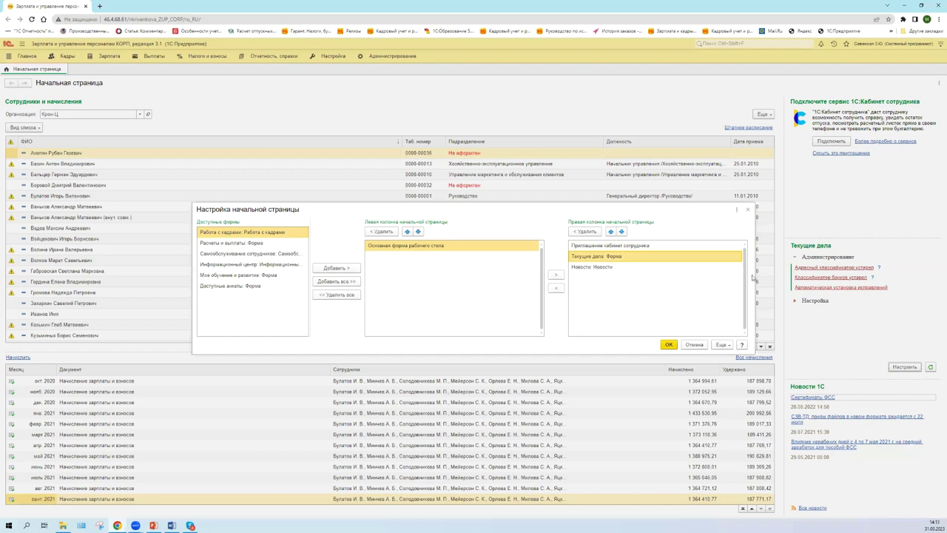
left_click(591, 269)
left_click(611, 247)
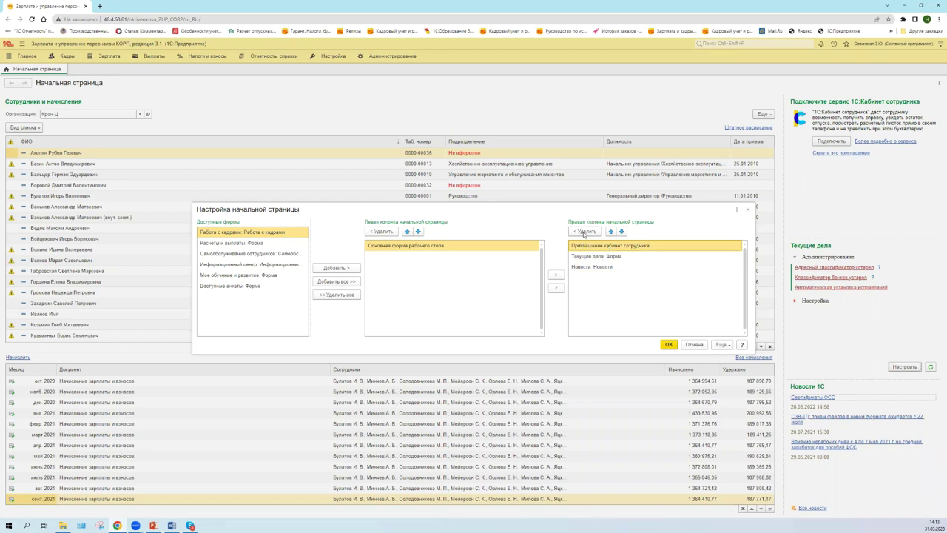
left_click(585, 232)
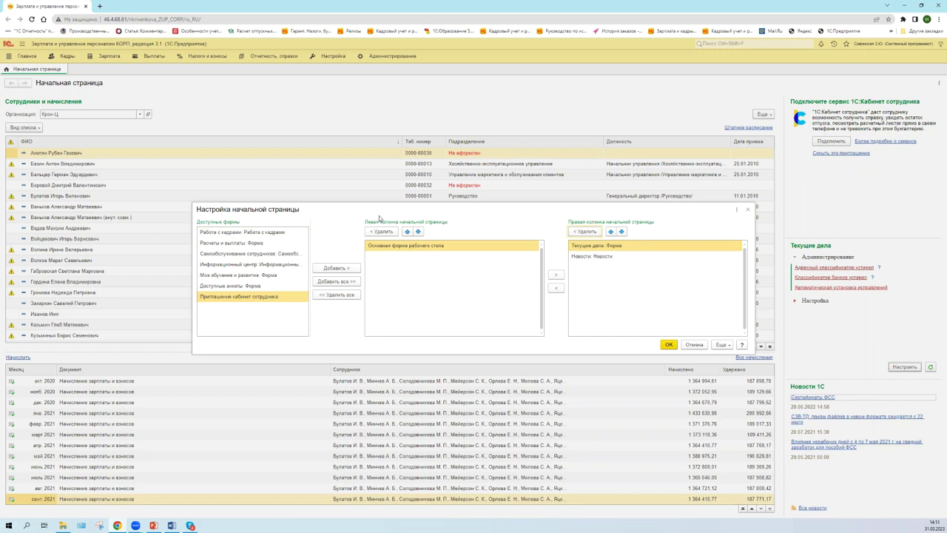
left_click(586, 231)
left_click(585, 232)
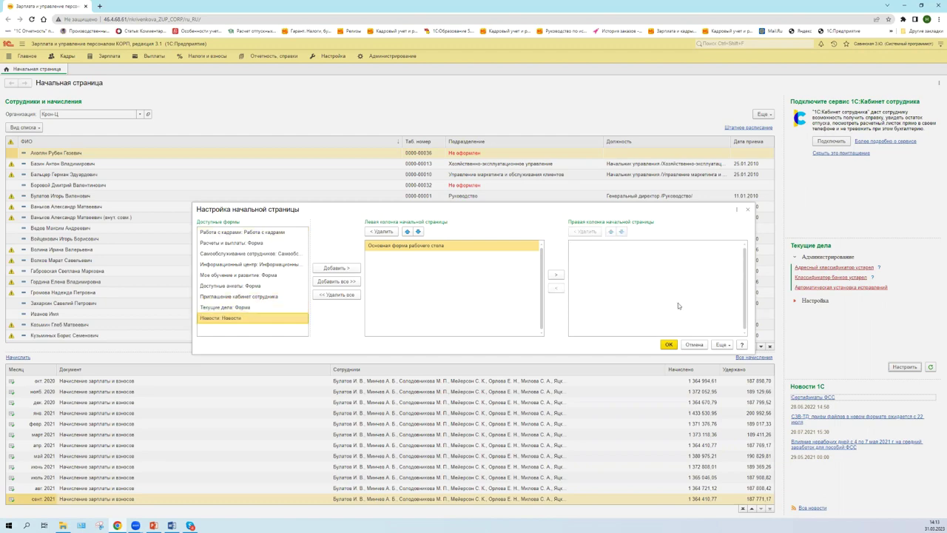
left_click(669, 345)
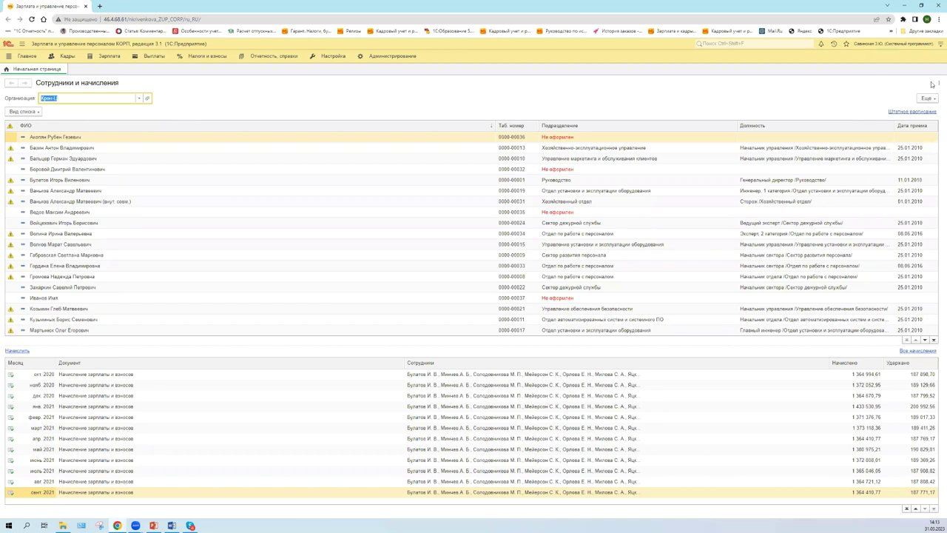
Step: In the start page settings, remove «Основная форма рабочего стола» from the left column and apply the change
left_click(939, 43)
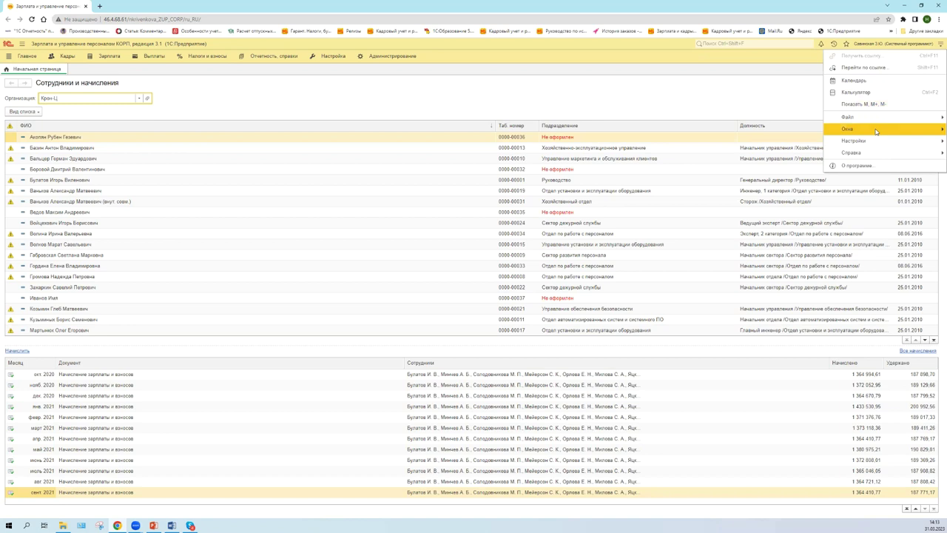
mouse_move(871, 140)
left_click(741, 156)
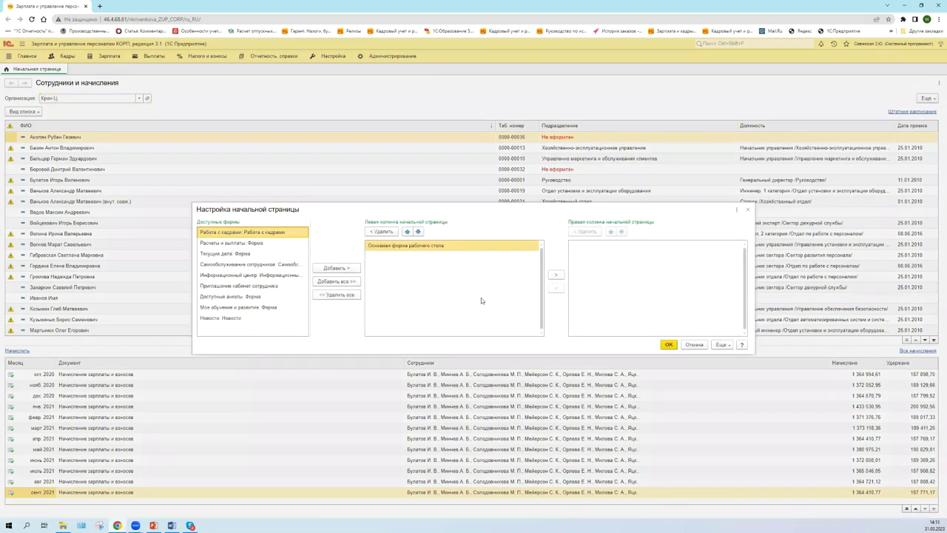
left_click(455, 251)
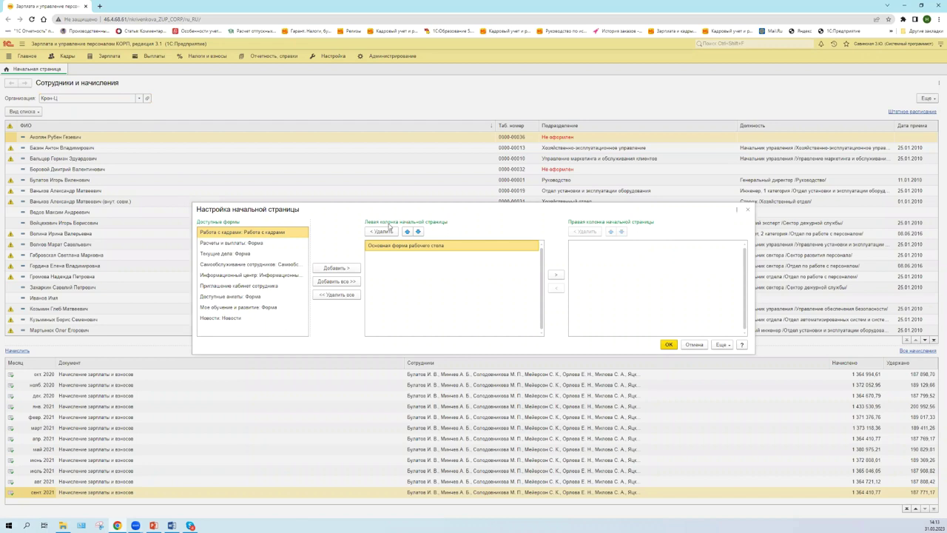
left_click(381, 232)
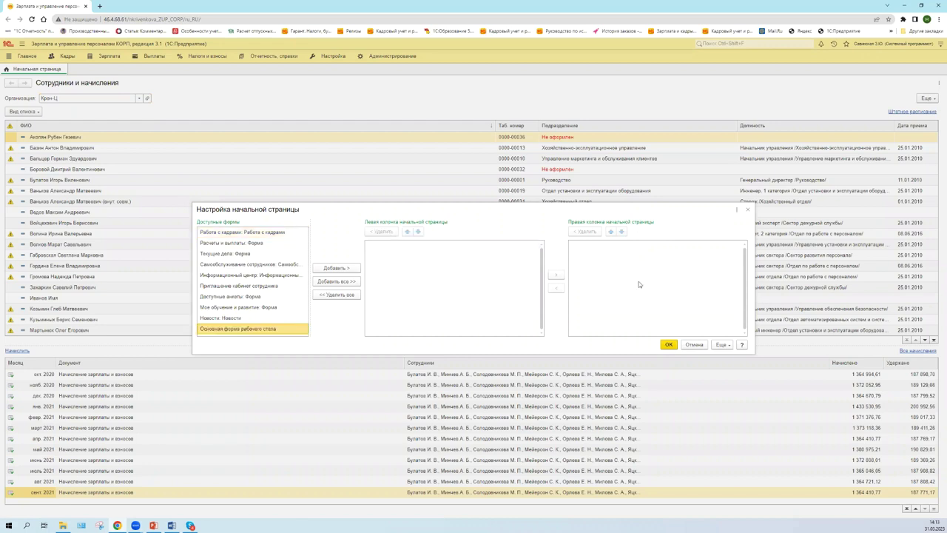
left_click(670, 345)
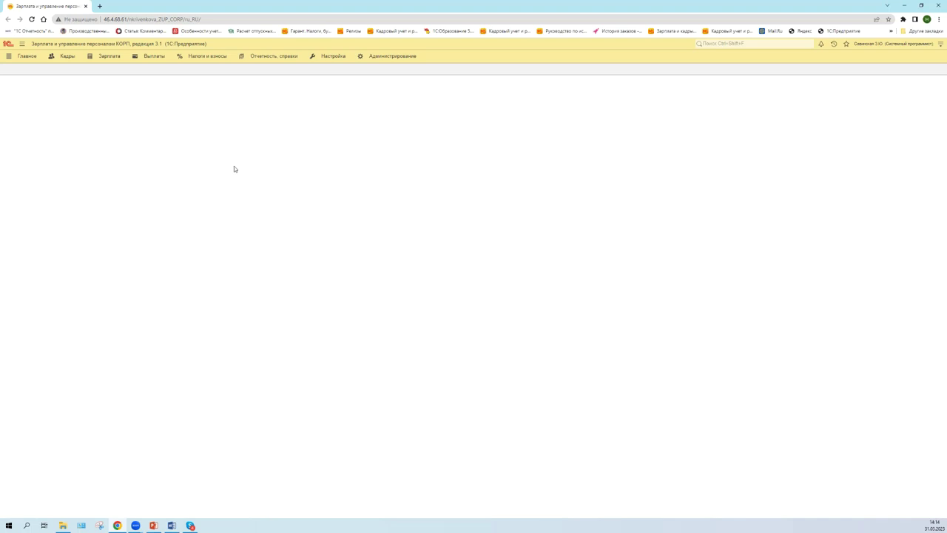
Step: In the section panel settings, add «Охрана труда» to the selected sections, apply the change and open that section
left_click(937, 45)
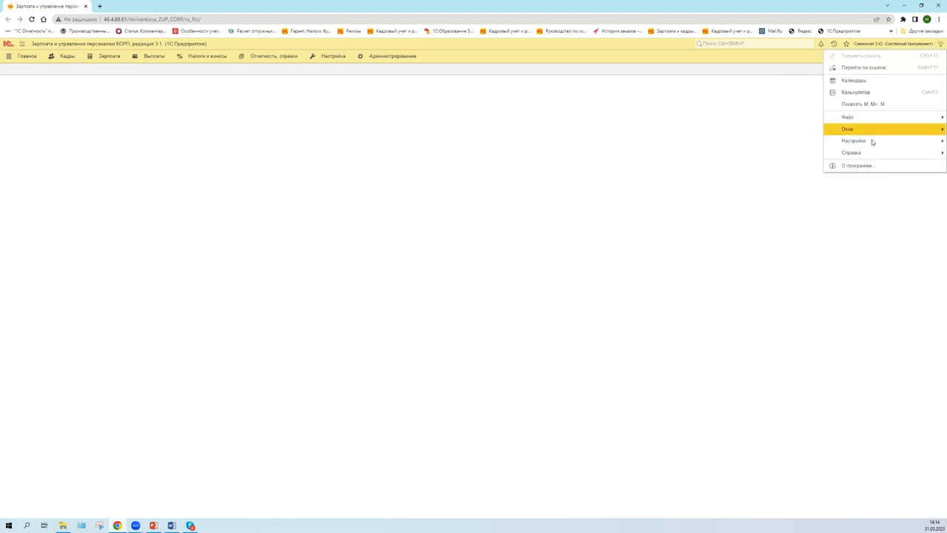
mouse_move(872, 143)
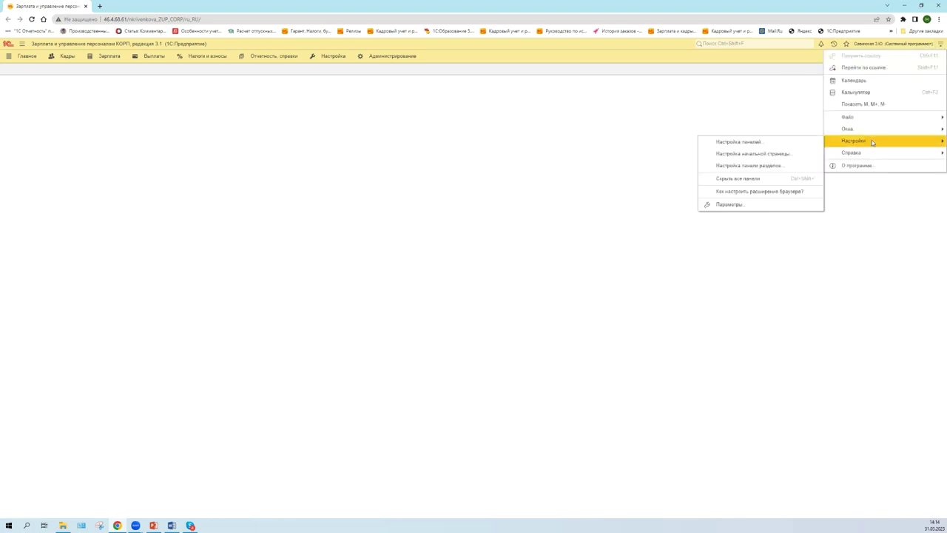
left_click(760, 165)
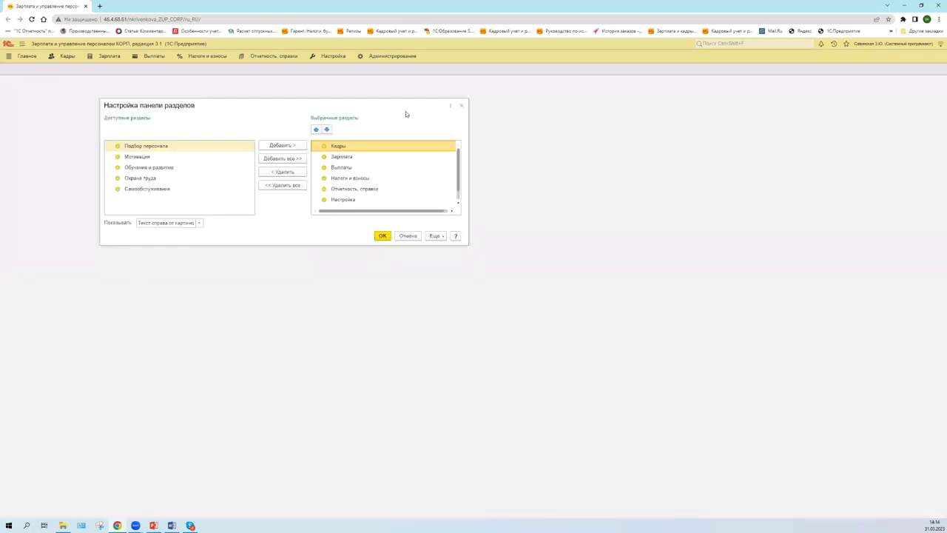
left_click_drag(494, 256, 601, 315)
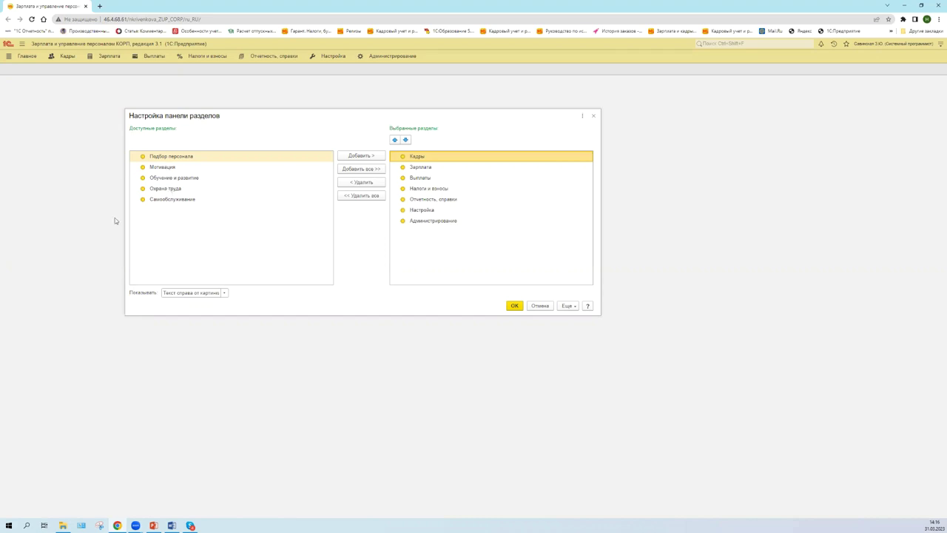
left_click(173, 190)
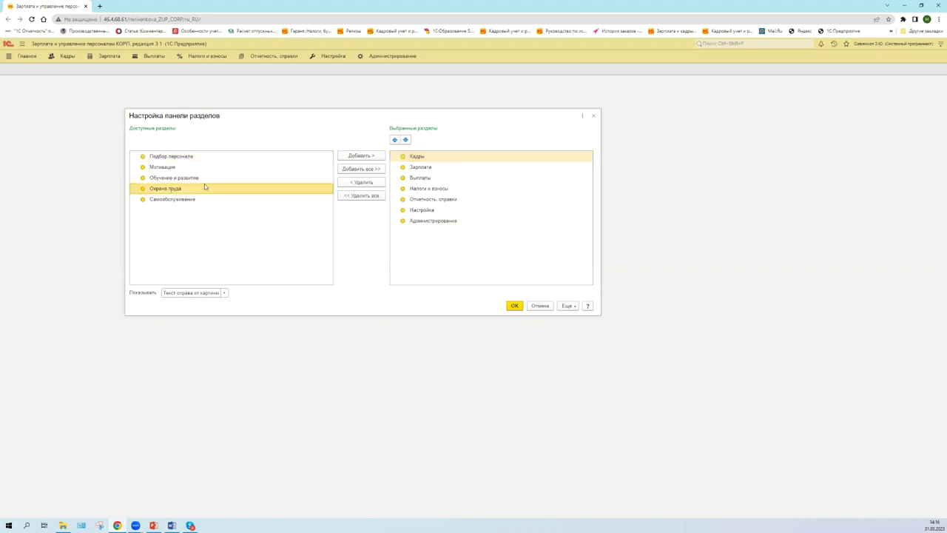
left_click(363, 156)
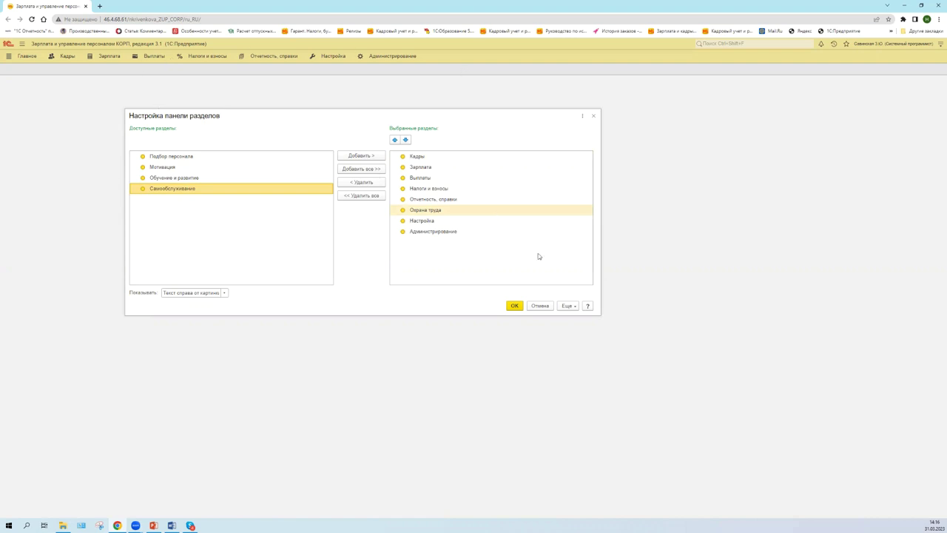
left_click(514, 306)
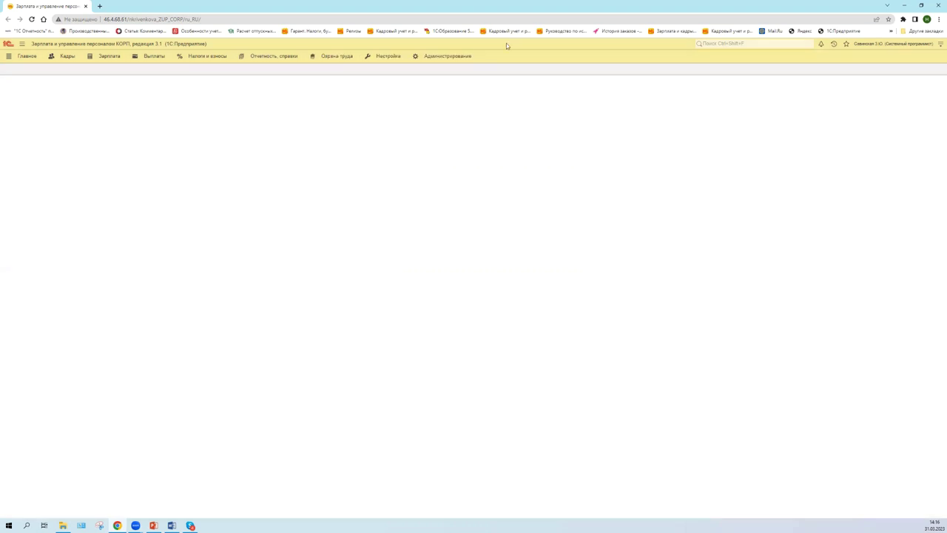
left_click(334, 56)
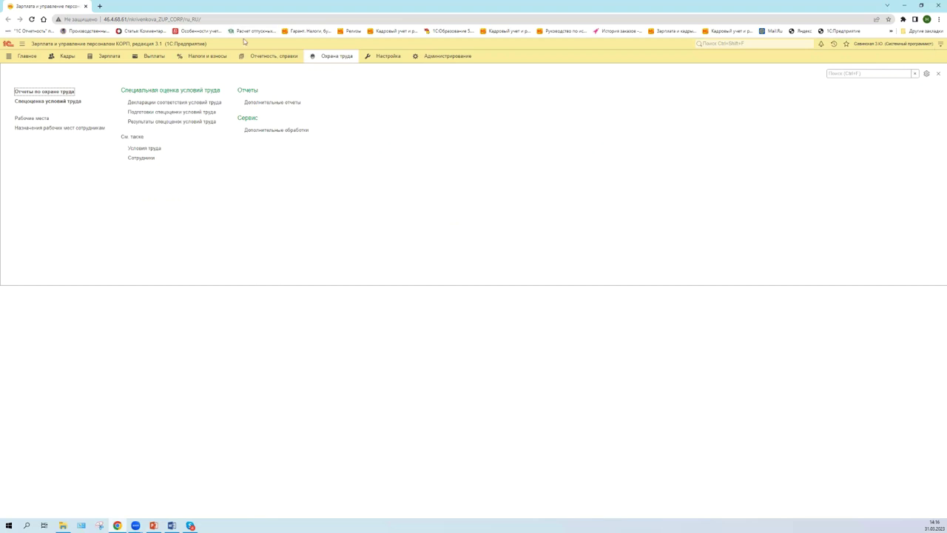
Step: Close the open section, remove «Охрана труда» from the selected sections in the section panel settings and apply the change
left_click(936, 46)
left_click(937, 46)
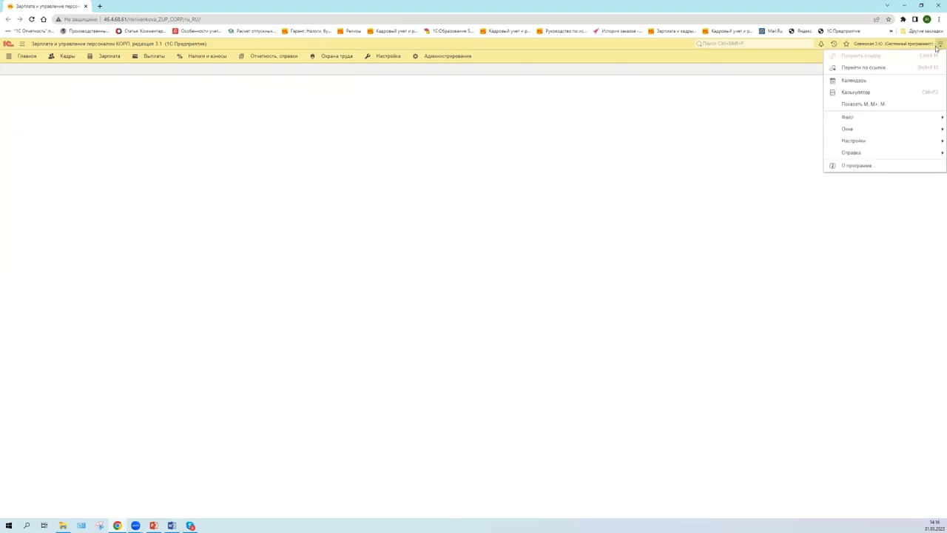
mouse_move(845, 142)
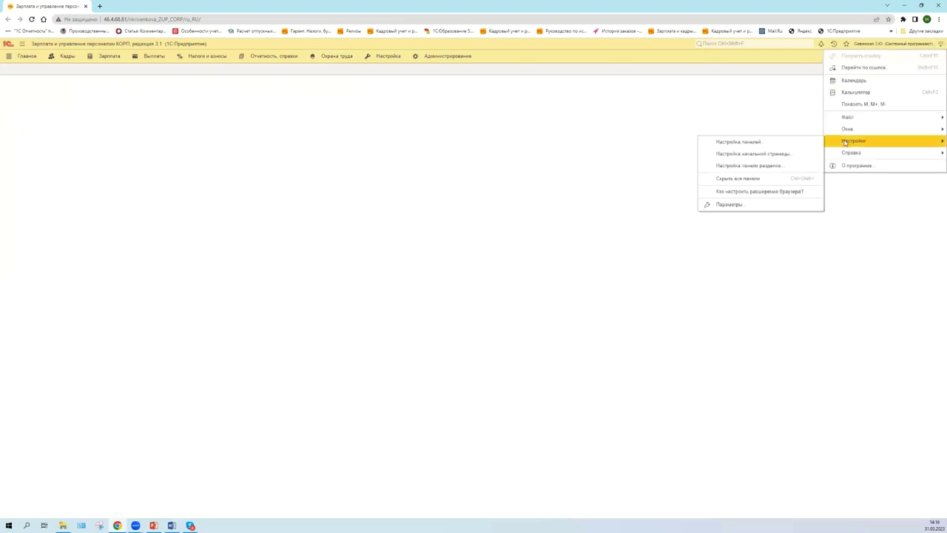
left_click(762, 169)
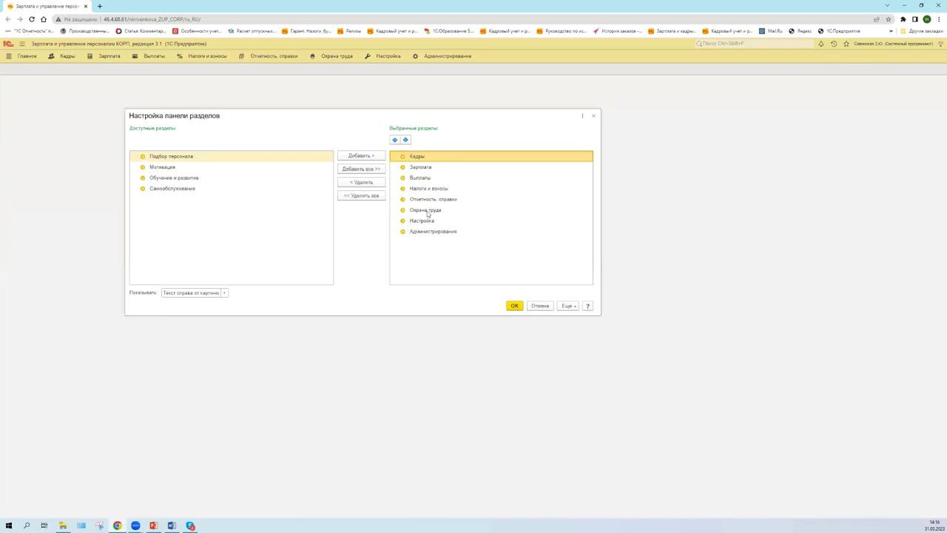
left_click(427, 211)
left_click(362, 182)
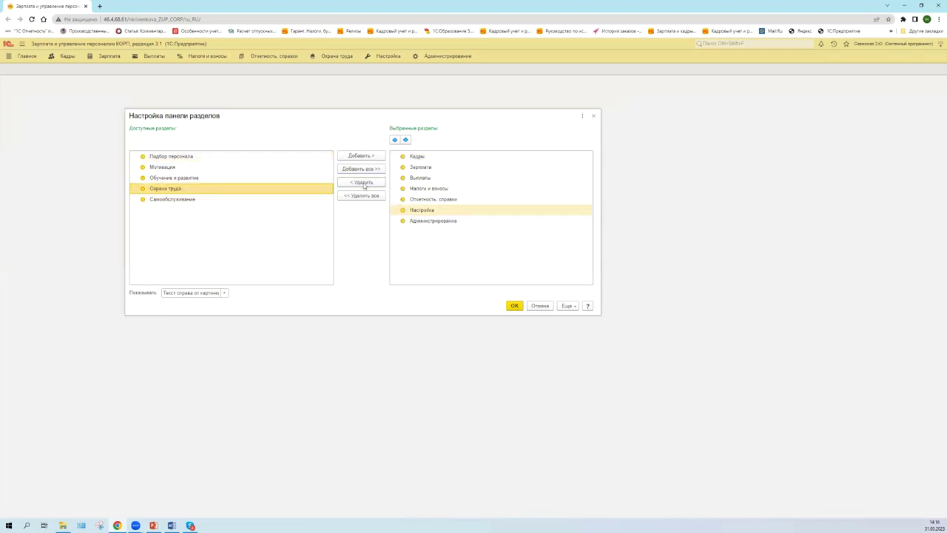
left_click(514, 306)
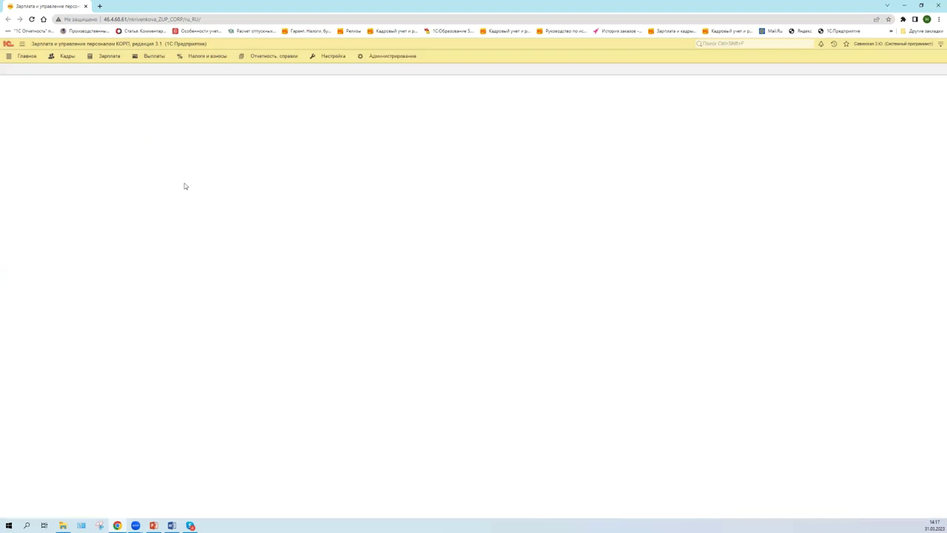
Step: View the commands of the «Выплаты» section and close it again
left_click(154, 58)
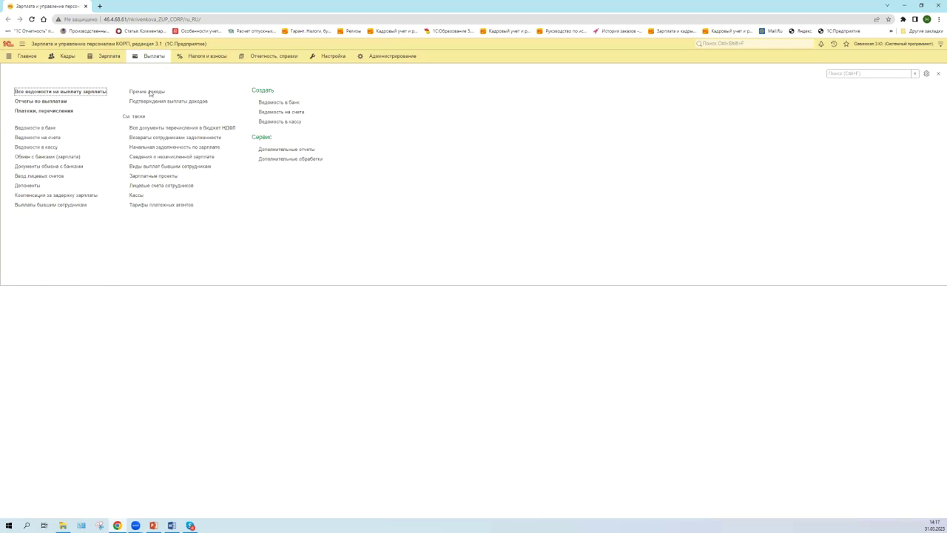
left_click(144, 389)
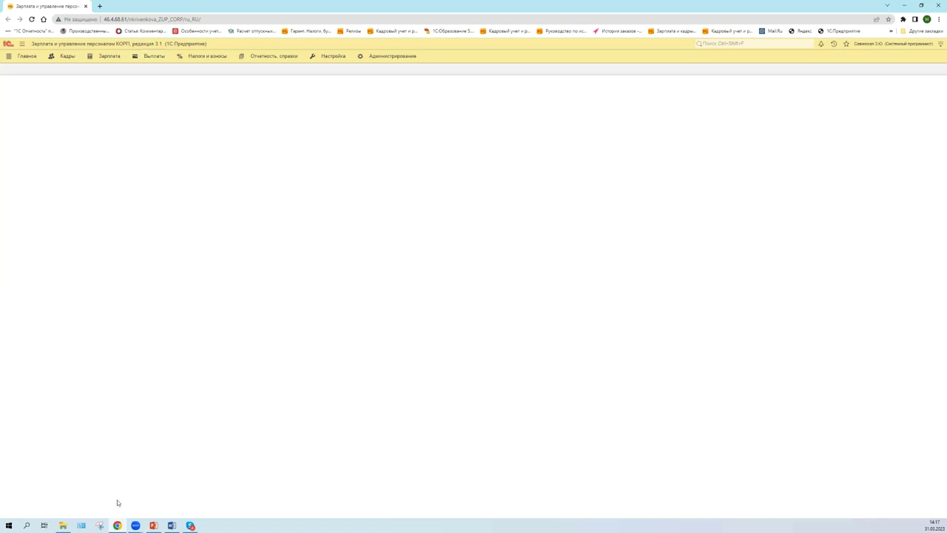
Step: Switch to the PowerPoint presentation and show the slide «Основные разделы системы и наполнение», followed by the first «Настройка навигации» slide
left_click(153, 526)
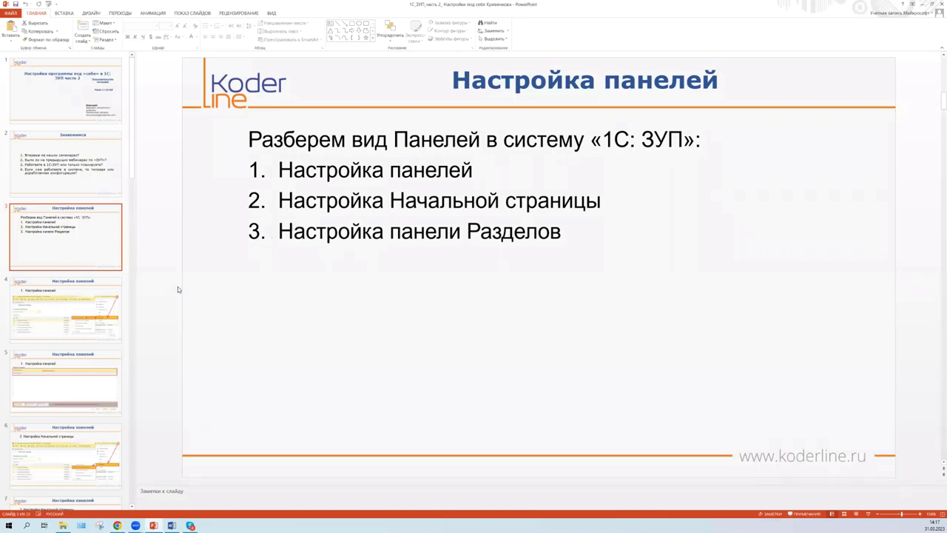
left_click(104, 318)
left_click(76, 383)
scroll(77, 384, "down", 10)
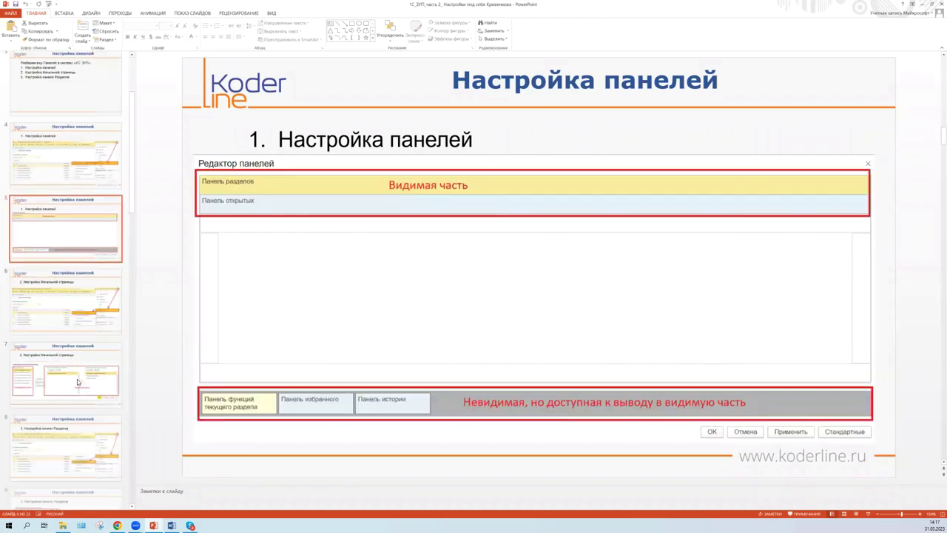
scroll(77, 380, "down", 3)
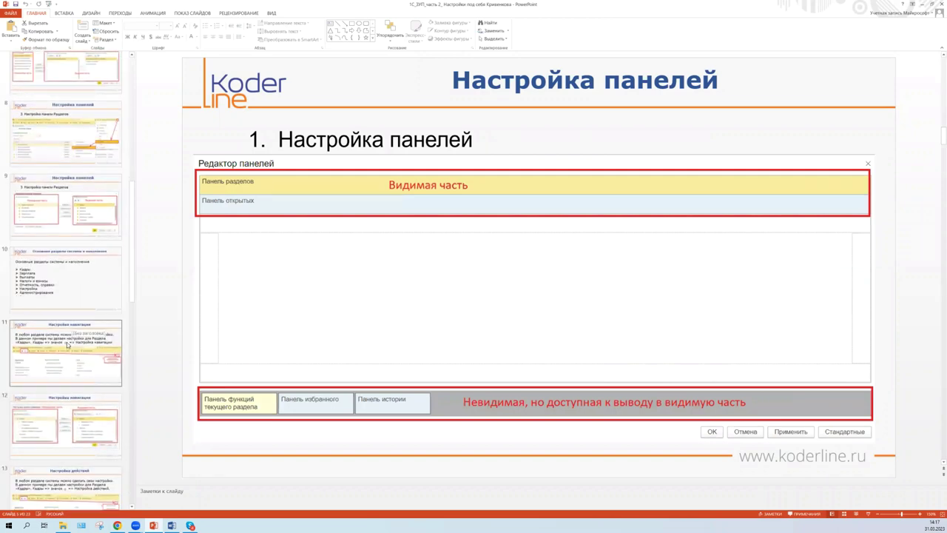
left_click(76, 287)
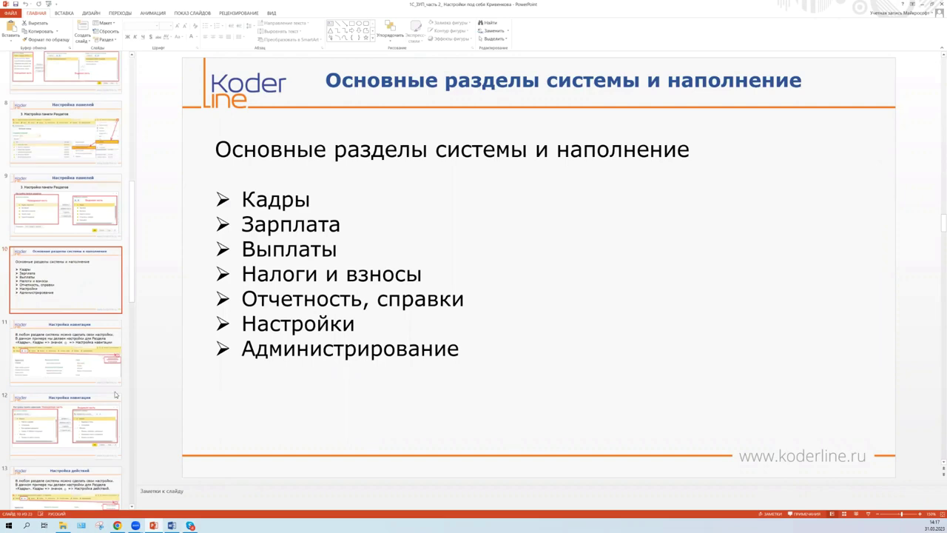
scroll(105, 286, "down", 2)
left_click(105, 287)
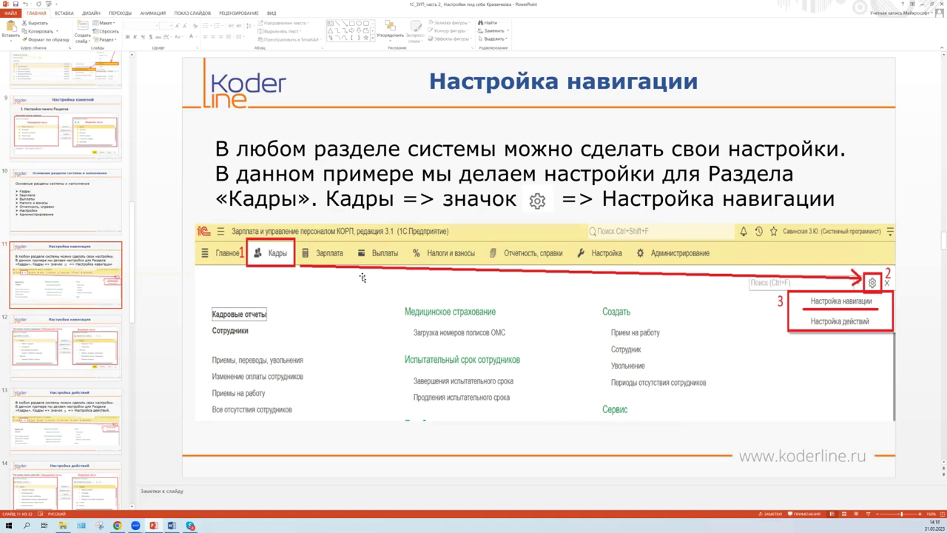
Step: Return to 1C ZUP in the browser and view the commands of each section in turn, from «Кадры» through «Настройка»
left_click(925, 4)
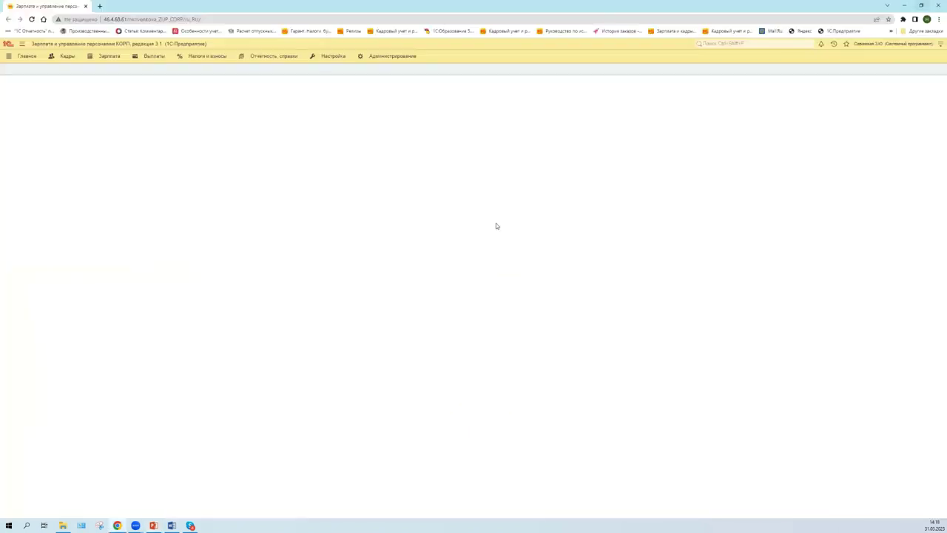
left_click(65, 57)
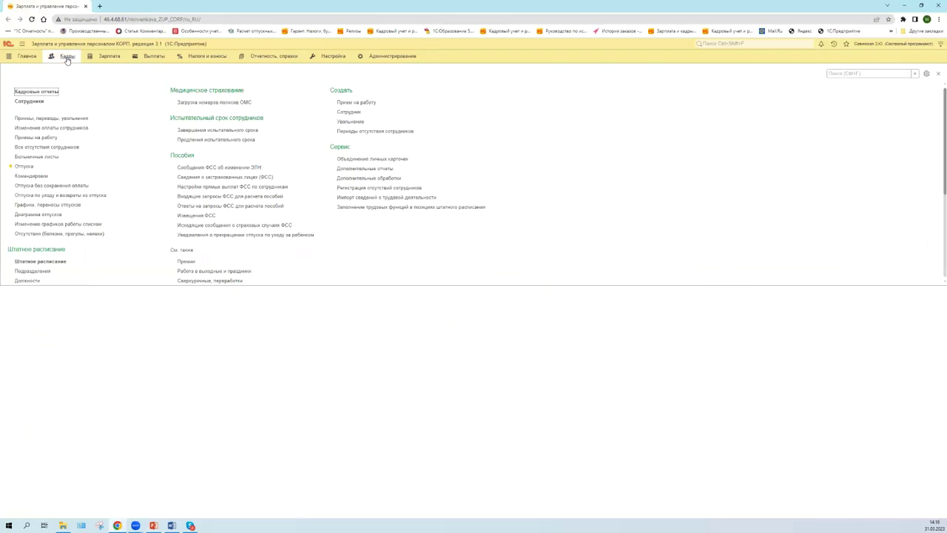
left_click(108, 57)
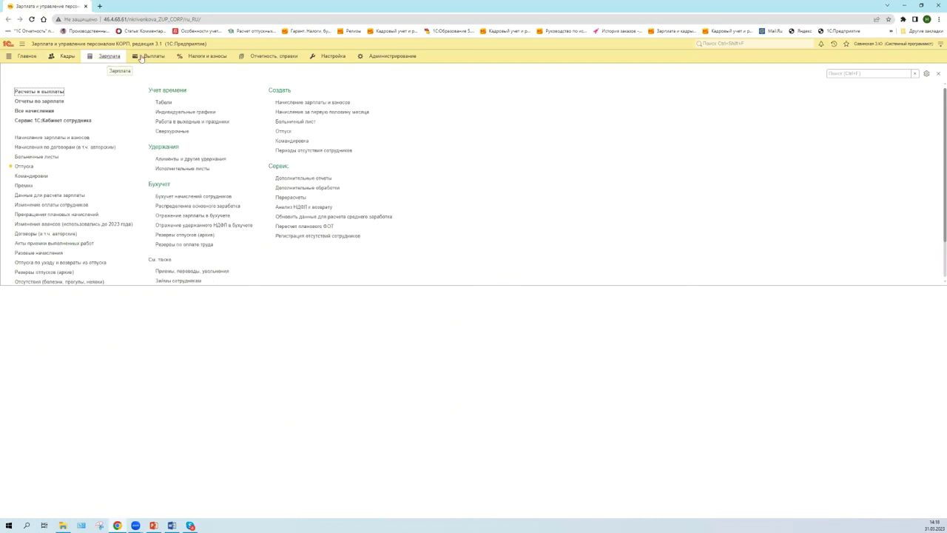
left_click(151, 57)
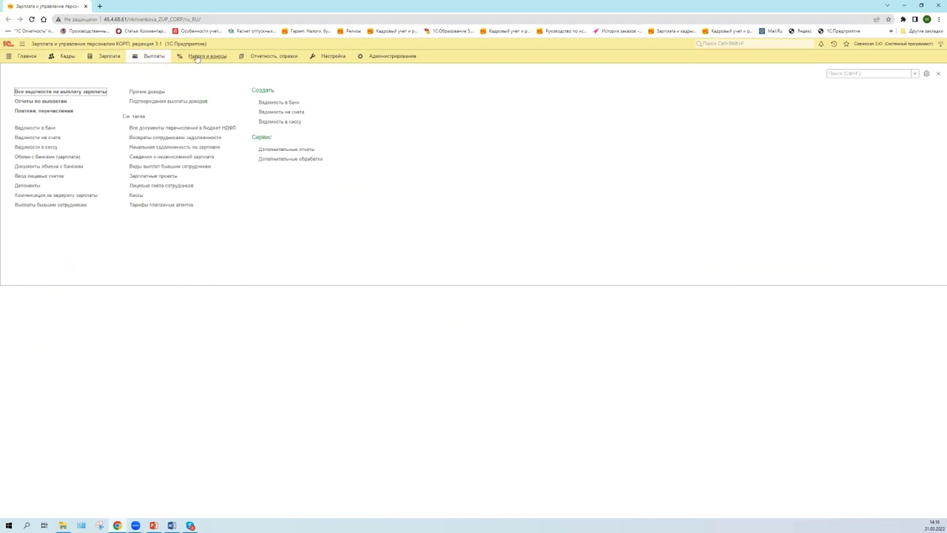
left_click(197, 58)
left_click(257, 57)
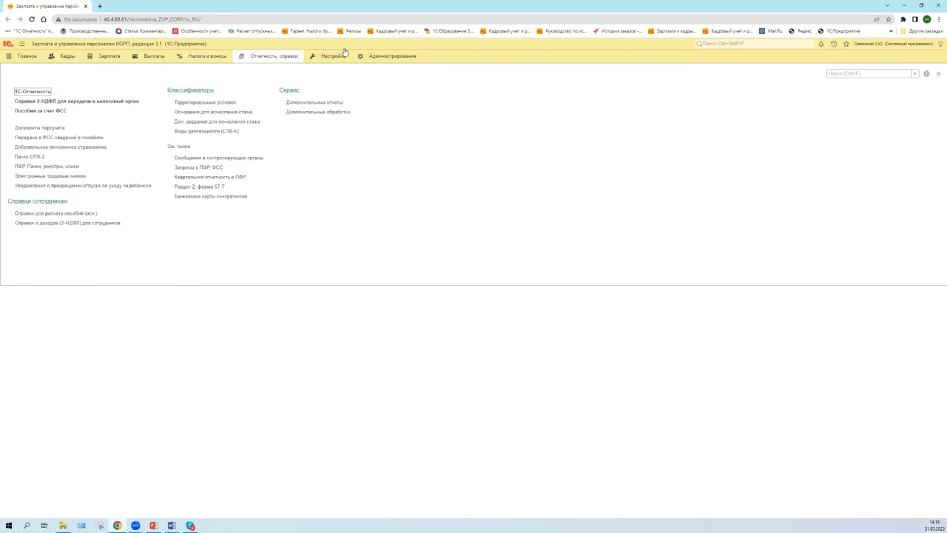
left_click(342, 55)
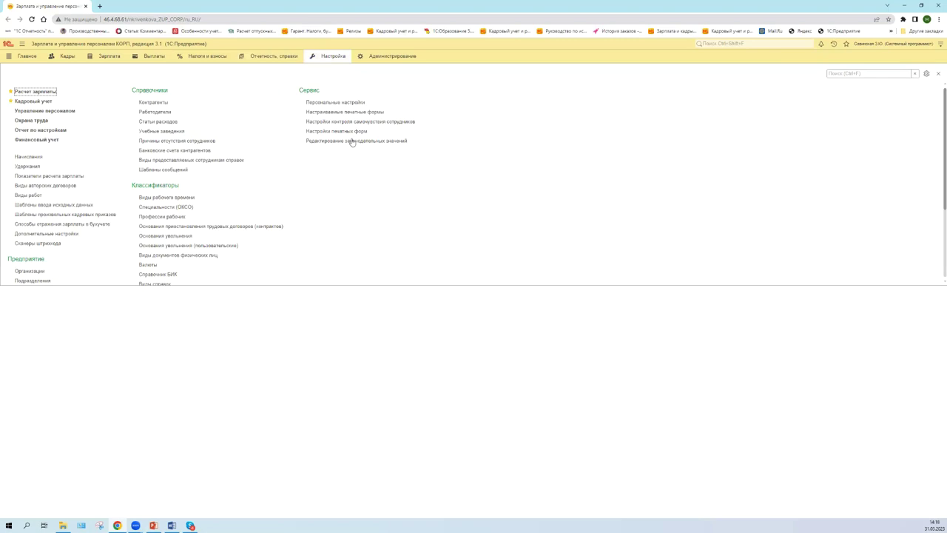
Step: Reopen the «Кадры» section and look through its full list of commands
left_click(65, 58)
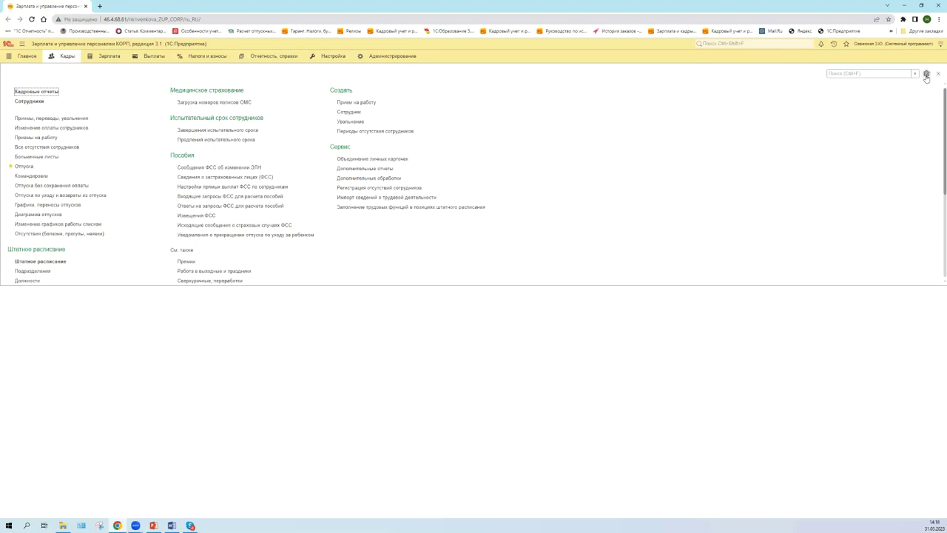
scroll(108, 171, "down", 5)
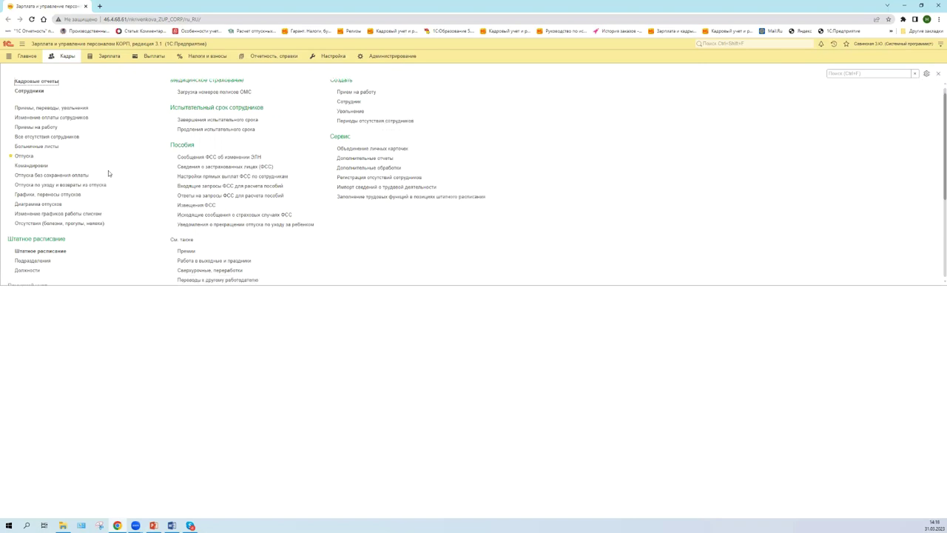